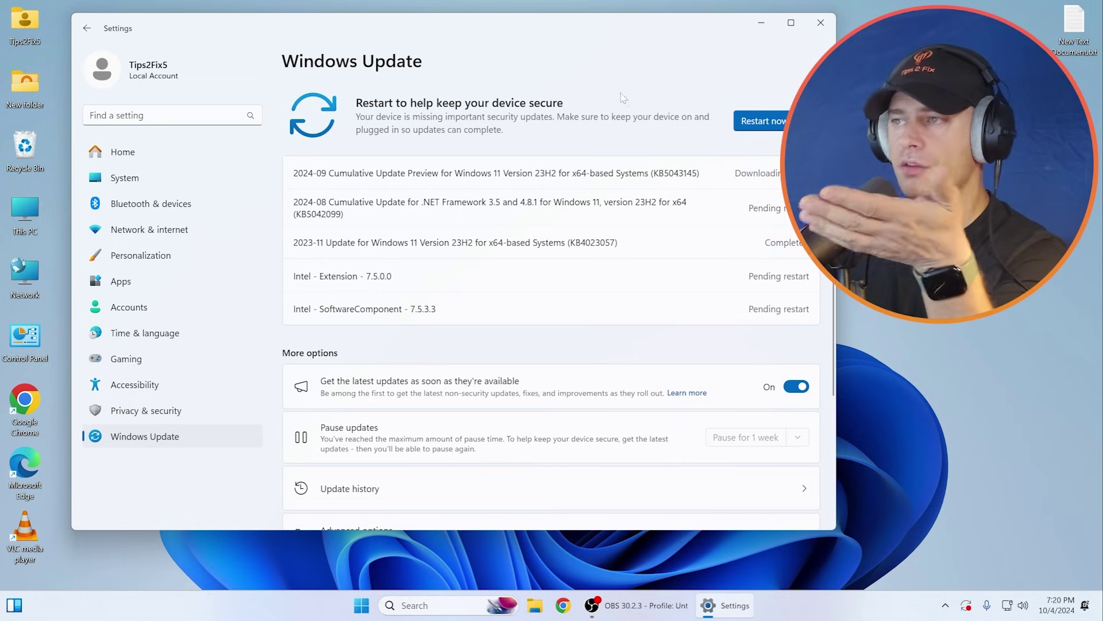
Review the listed 2024-09 cumulative update and switch "Get the latest updates as soon as they're available" off and back on.
left_click_drag(381, 173, 482, 173)
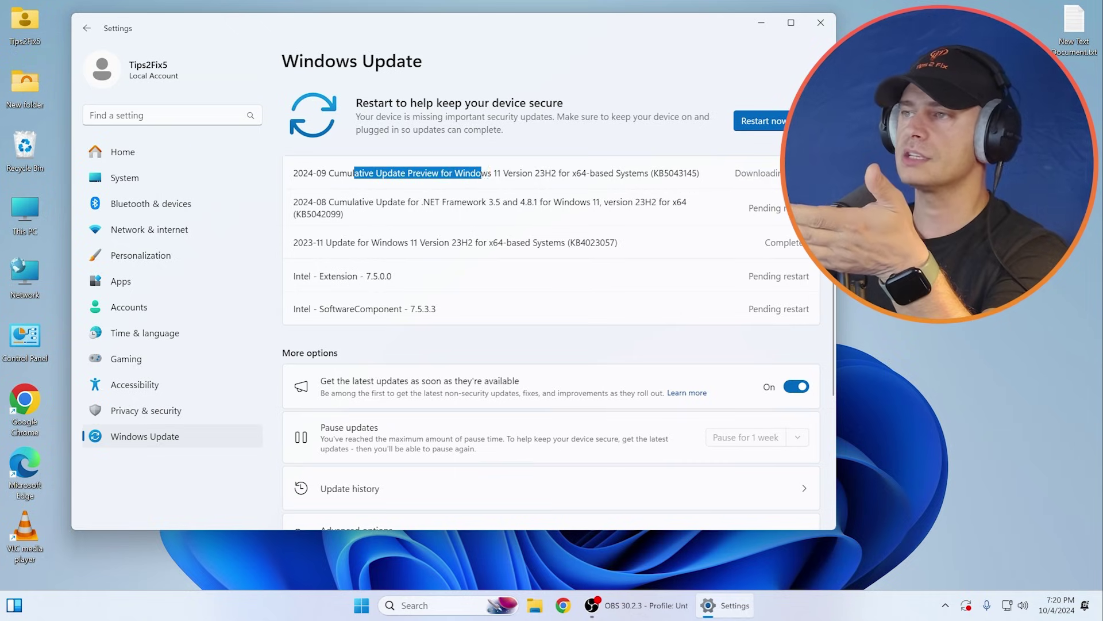
left_click(481, 173)
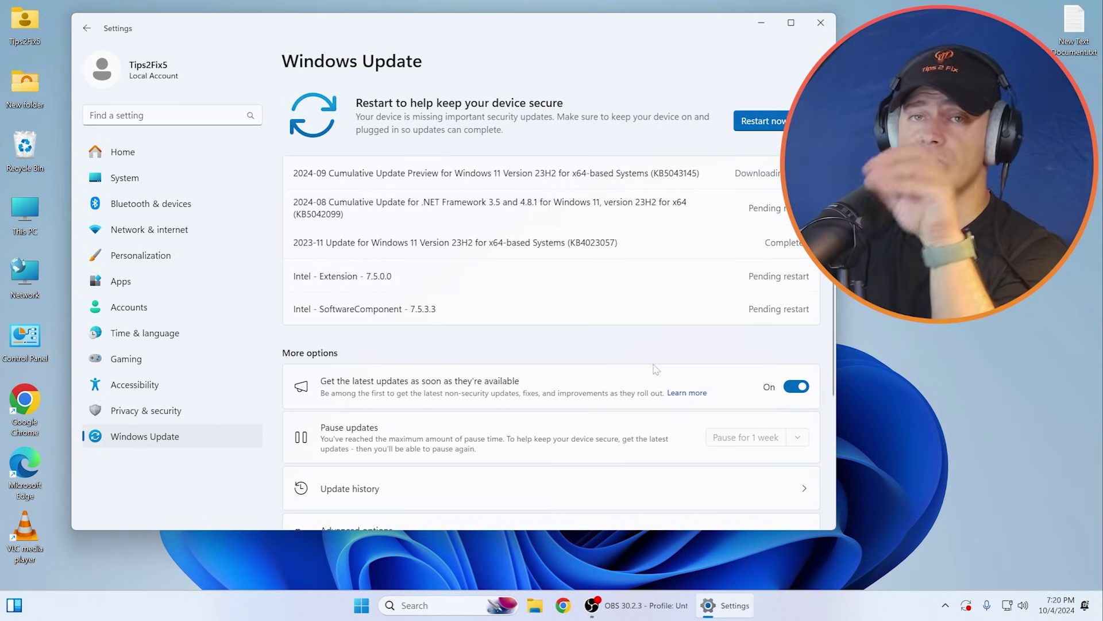
scroll(655, 368, "down", 2)
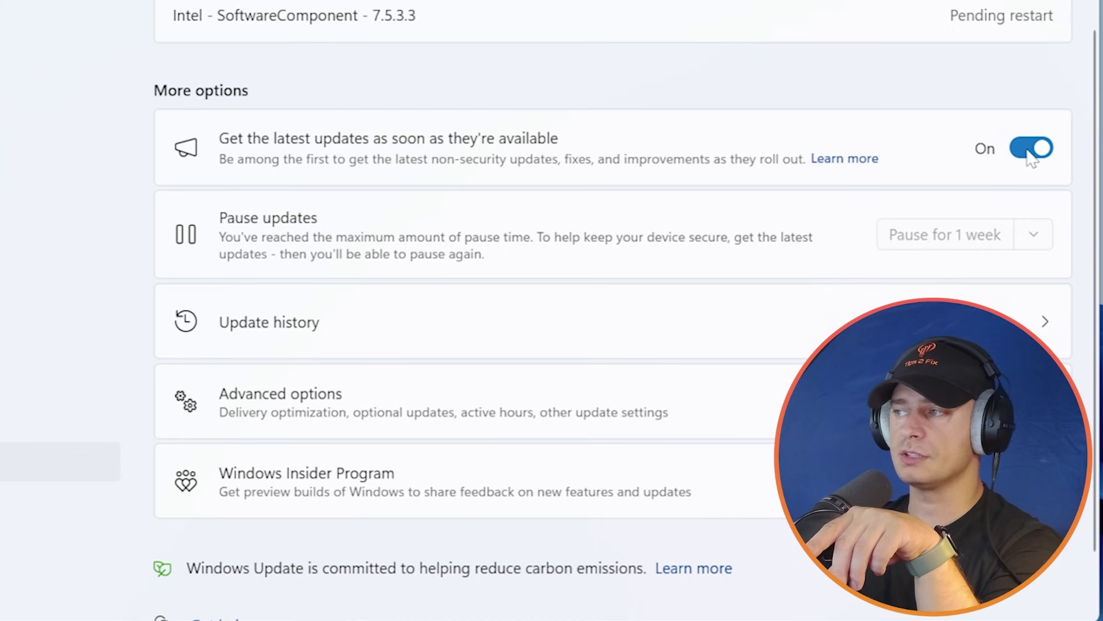
left_click(786, 256)
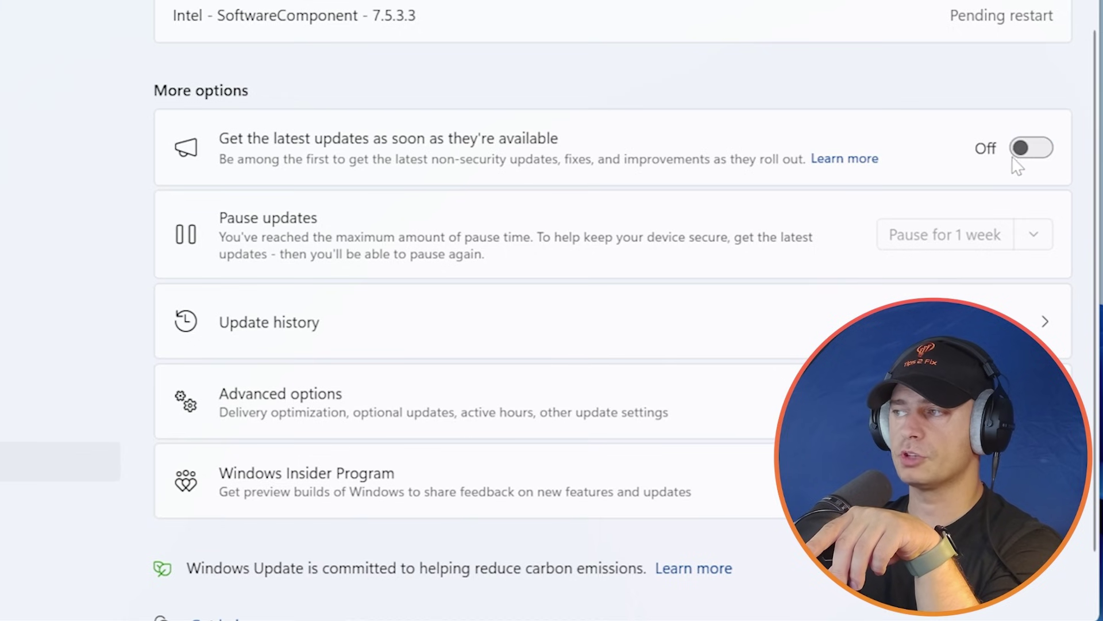
left_click(1034, 147)
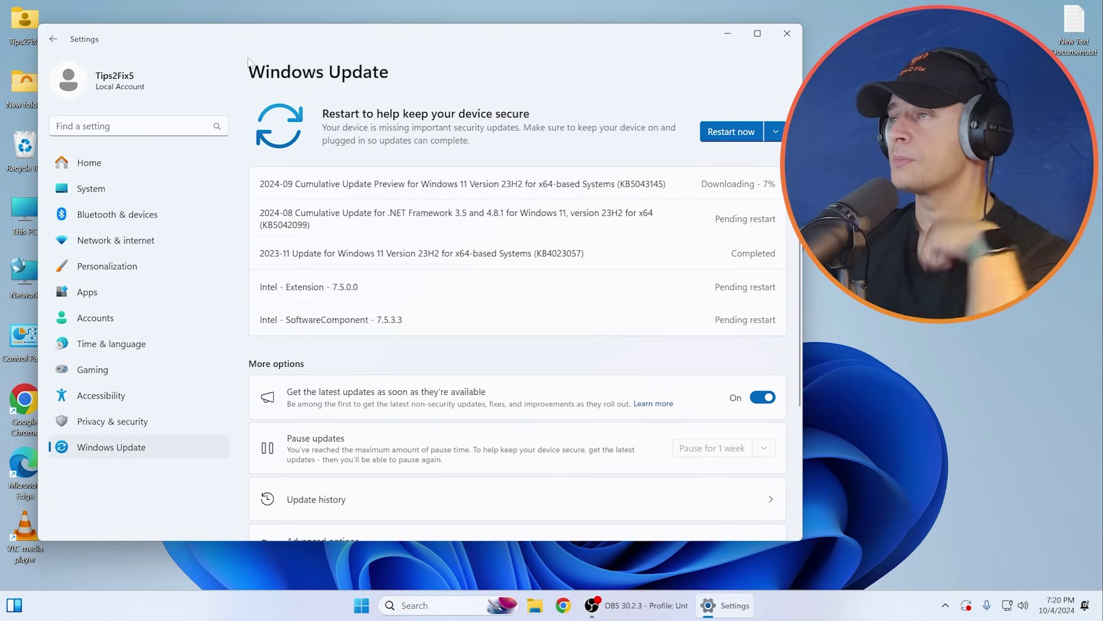
left_click_drag(446, 184, 592, 184)
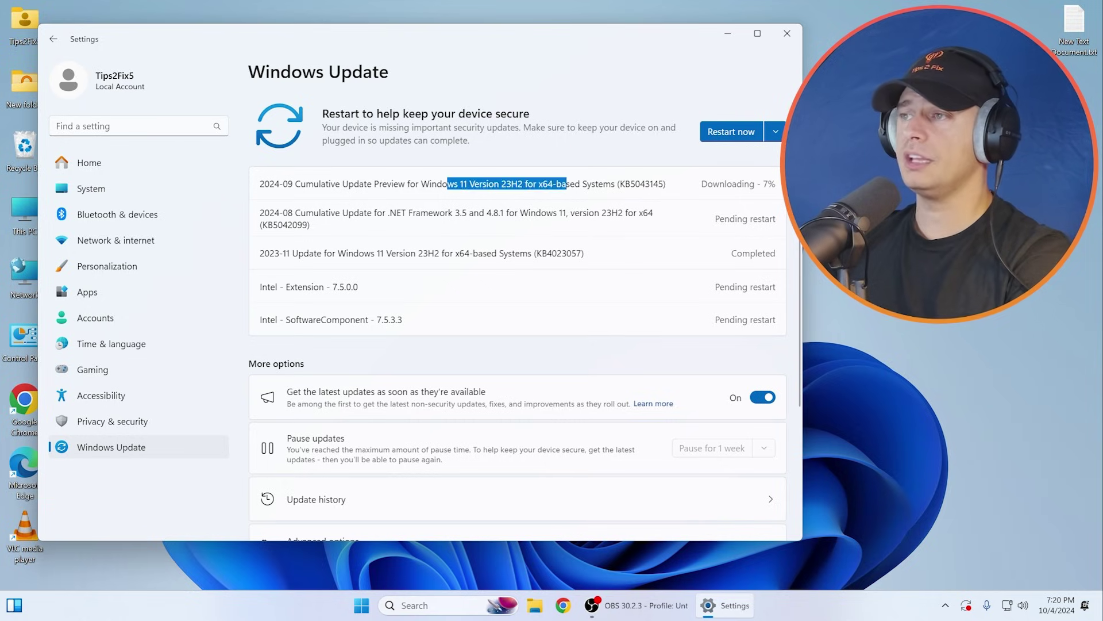
left_click(533, 184)
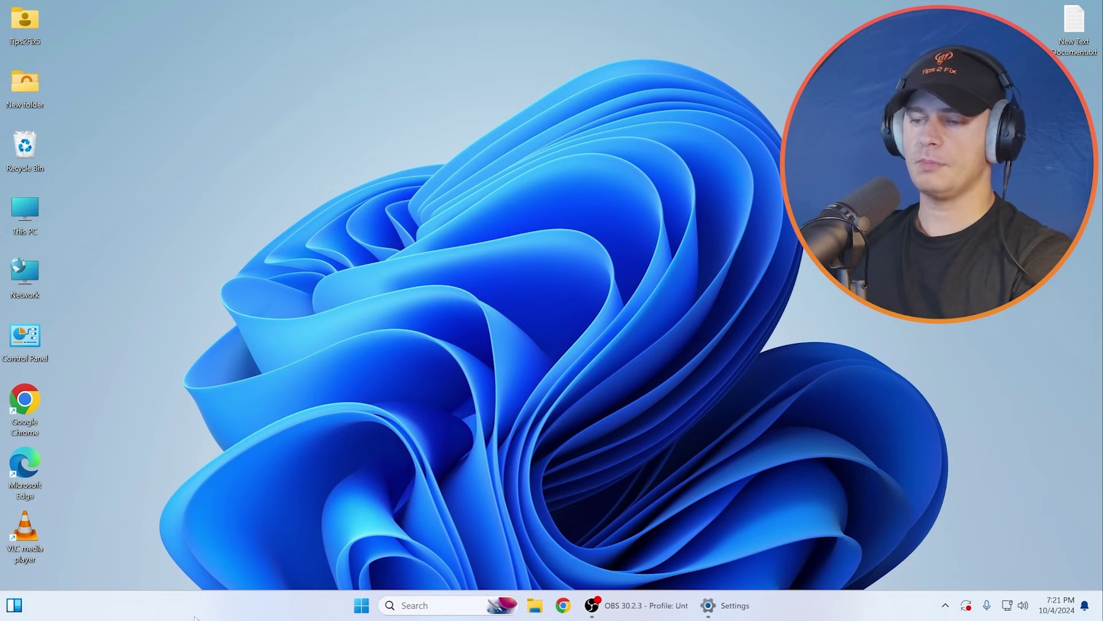
Open Task Manager from the desktop.
right_click(211, 608)
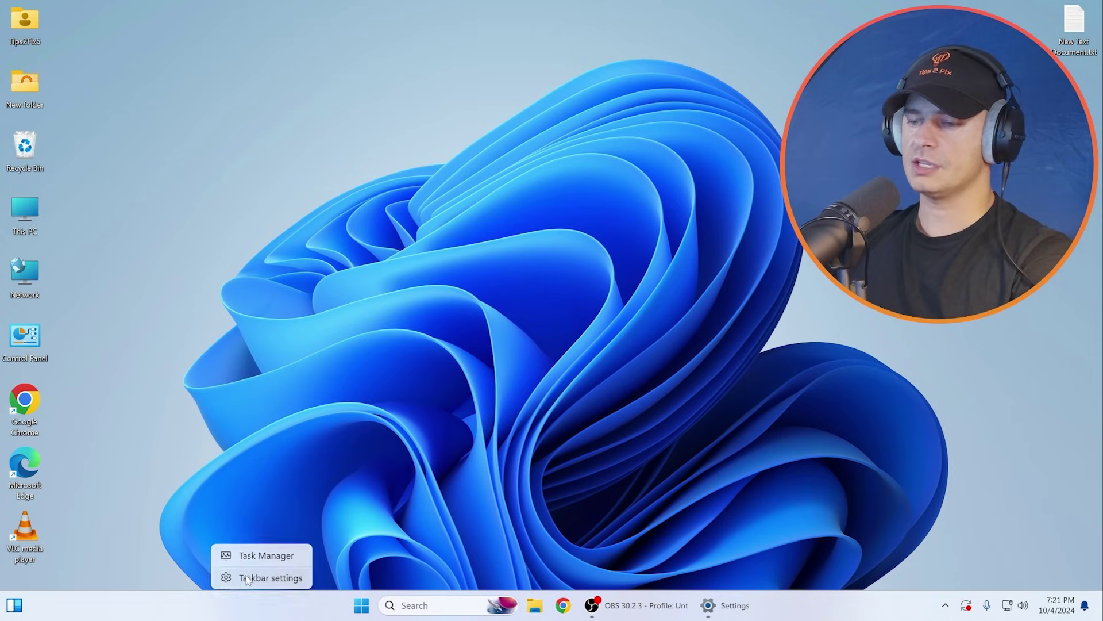
left_click(241, 550)
Run the Windows 11 requirements check in PC Health Check, read the processor result, and dismiss it.
left_click_drag(465, 157, 393, 61)
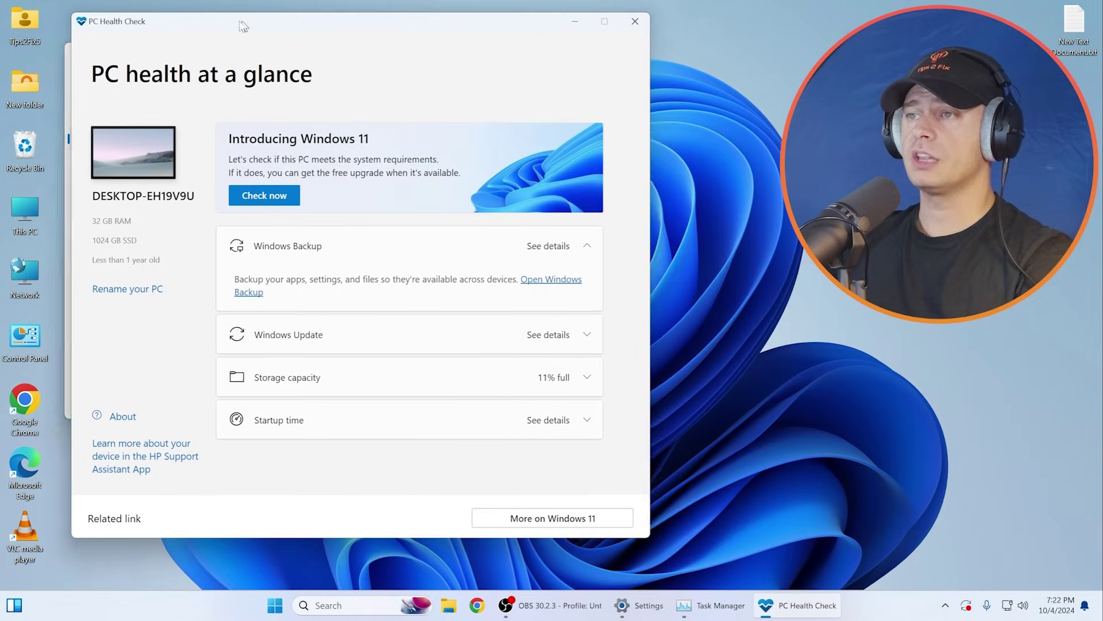
left_click(245, 207)
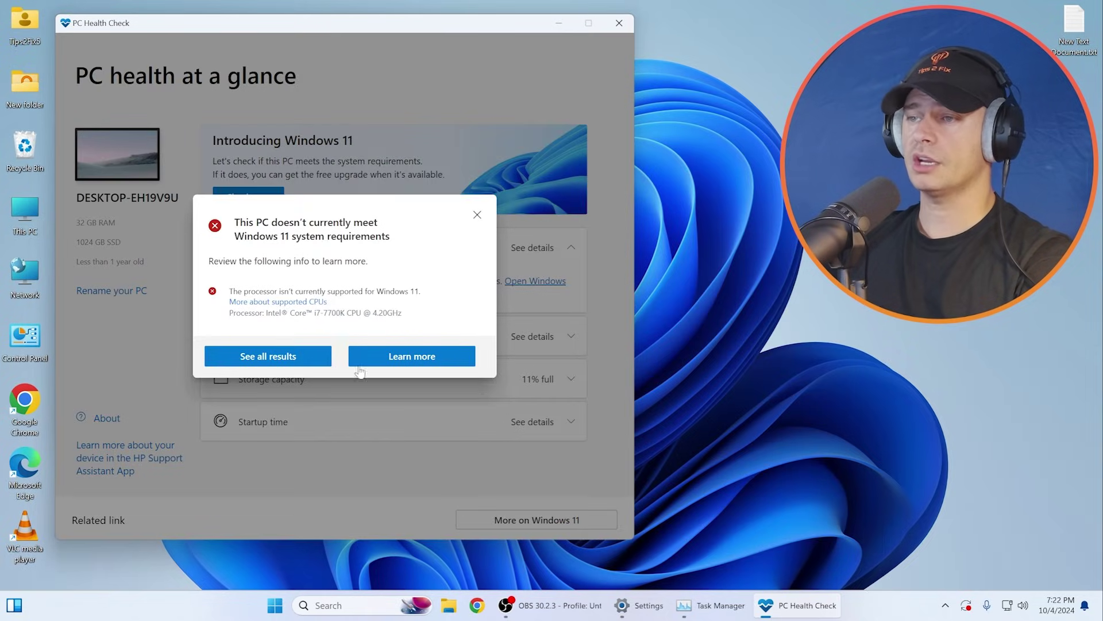
left_click_drag(244, 292, 409, 291)
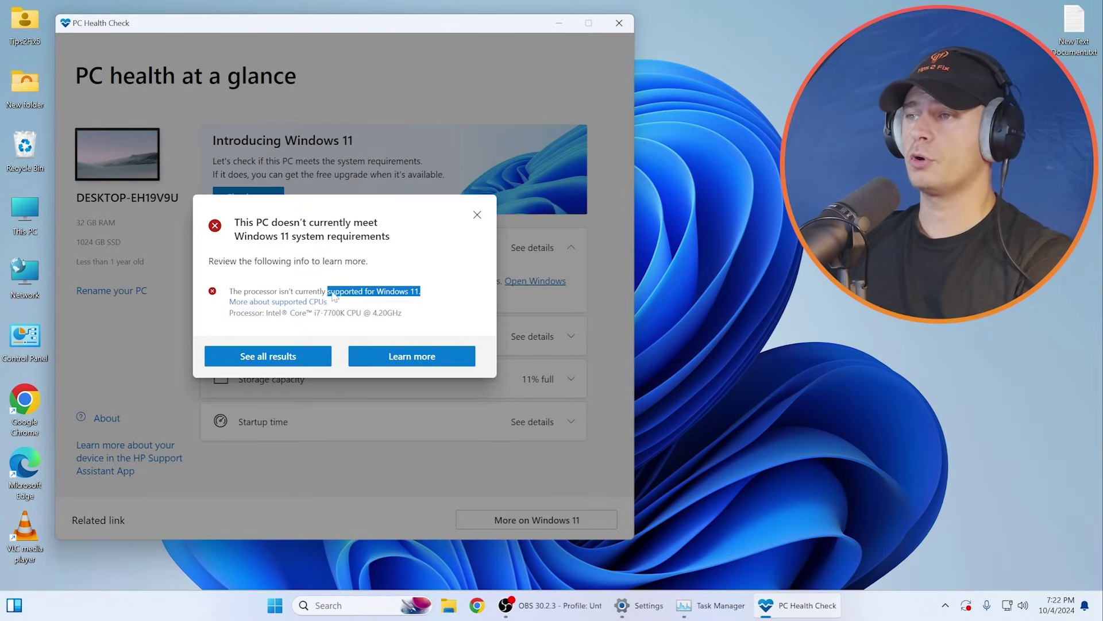
left_click(477, 215)
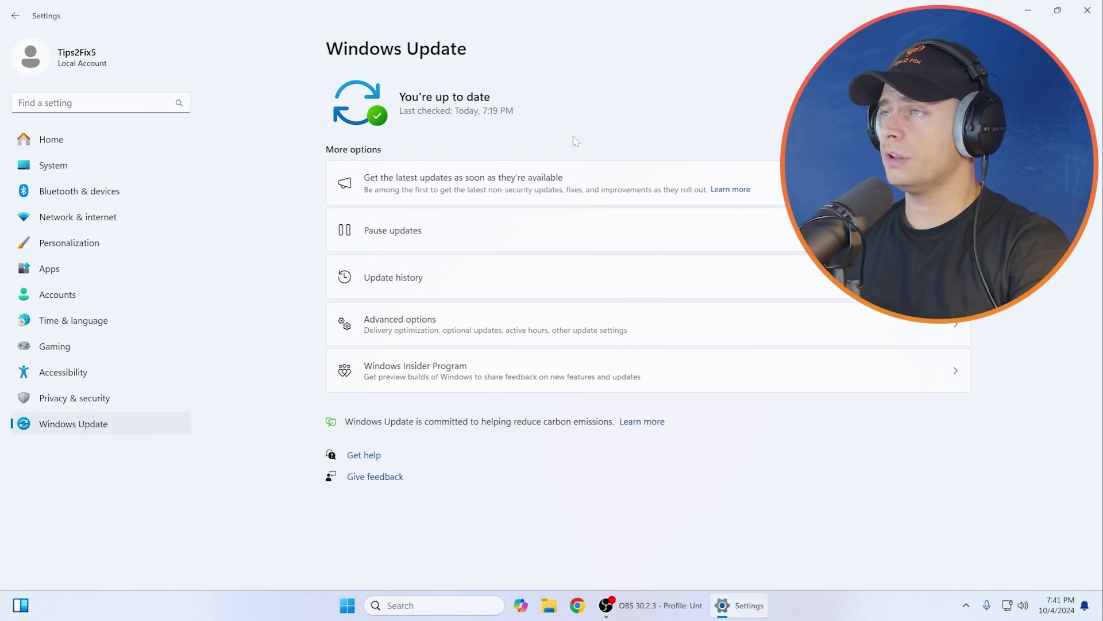
Check for new Windows updates and examine which Windows 11 version the offered cumulative update is for.
left_click(926, 98)
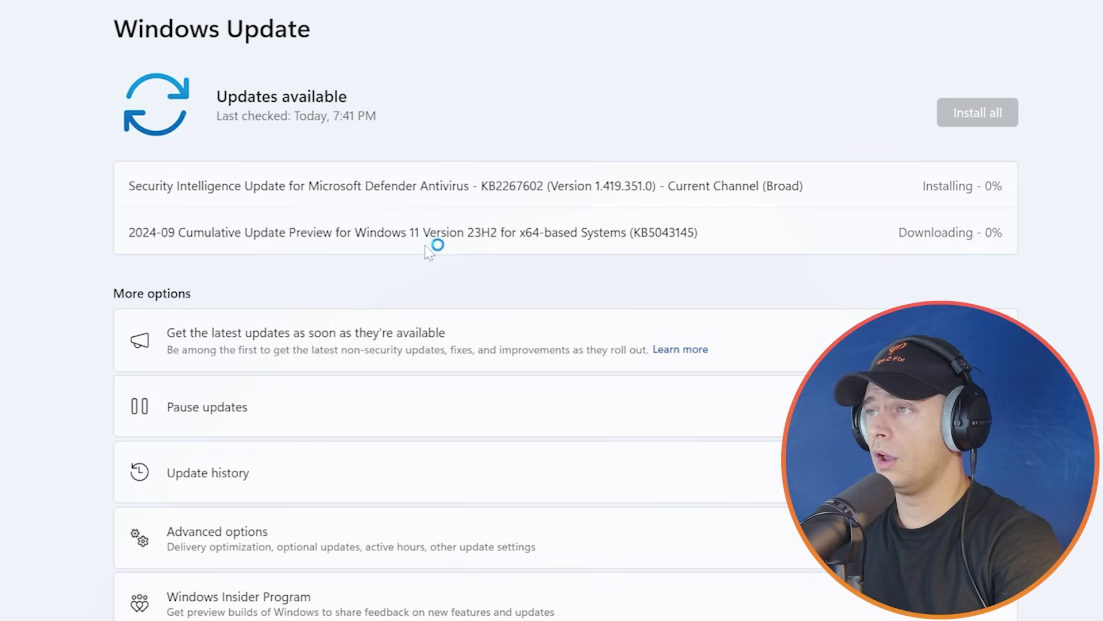
left_click_drag(613, 193, 731, 194)
left_click_drag(681, 233, 260, 233)
left_click_drag(611, 232, 301, 232)
left_click(714, 276)
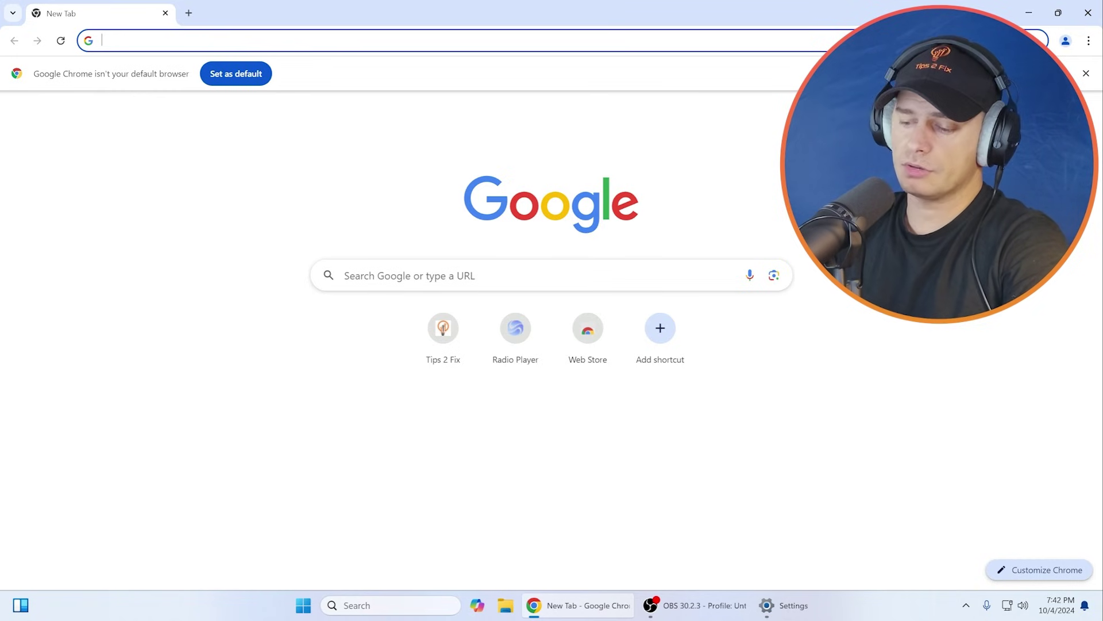
Search the web for "windows 11 download" and open Microsoft's Download Windows 11 page.
type("windows 11 23H2")
key("BackSpace")
key("BackSpace")
key("BackSpace")
key("BackSpace")
key("BackSpace")
type("d")
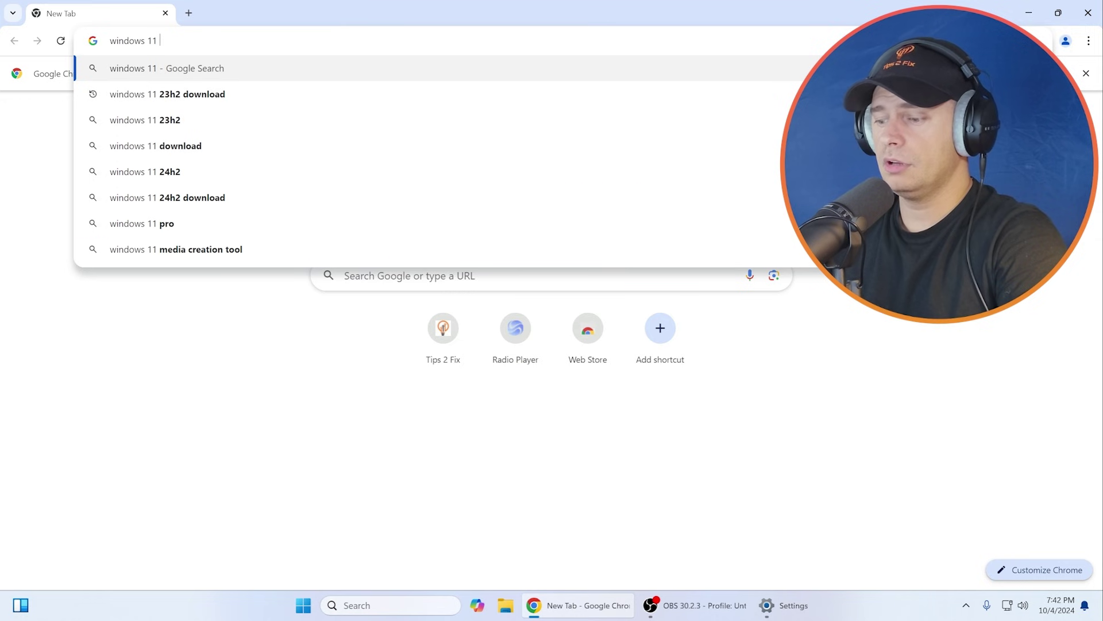
type("ownload")
key("Return")
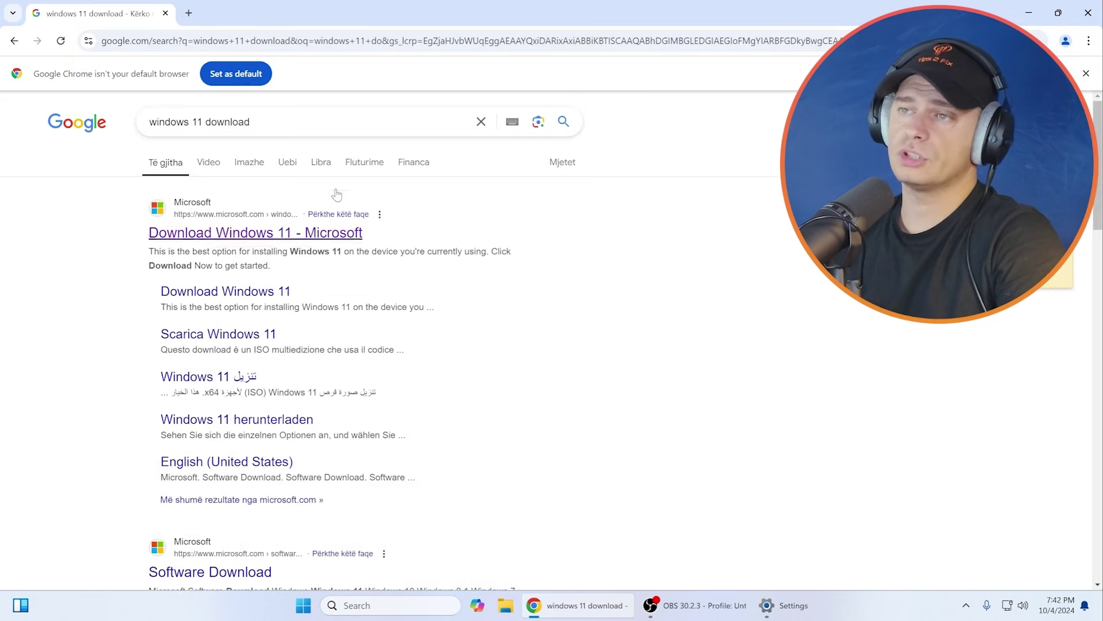
left_click(201, 237)
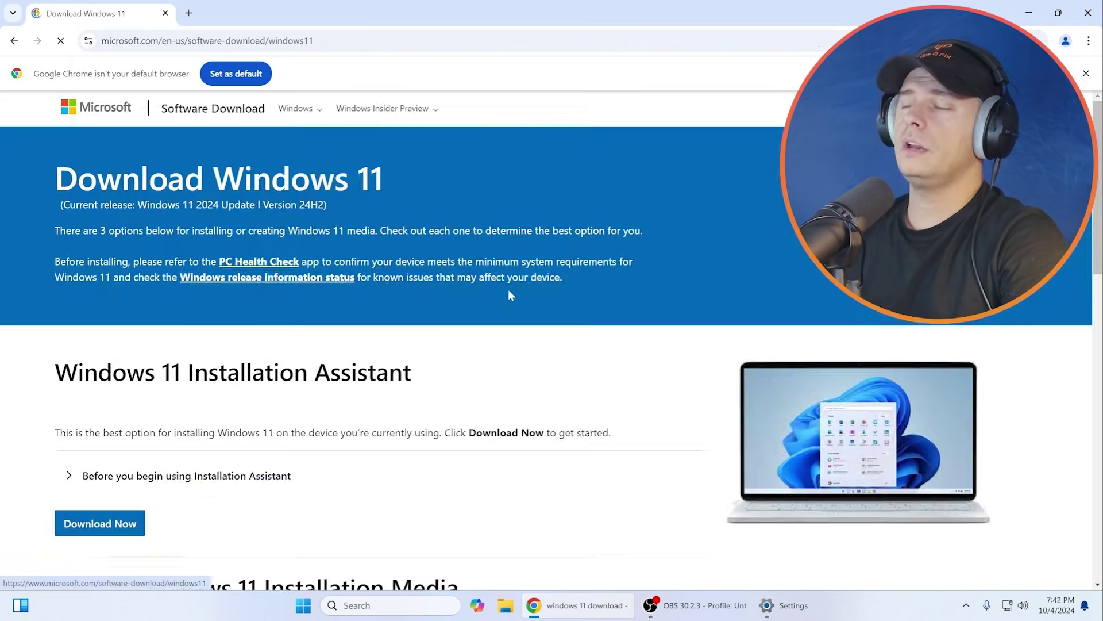
Request the Windows 11 (multi-edition ISO for x64 devices) disk image and open the product language choices.
scroll(277, 244, "down", 2)
scroll(277, 244, "up", 2)
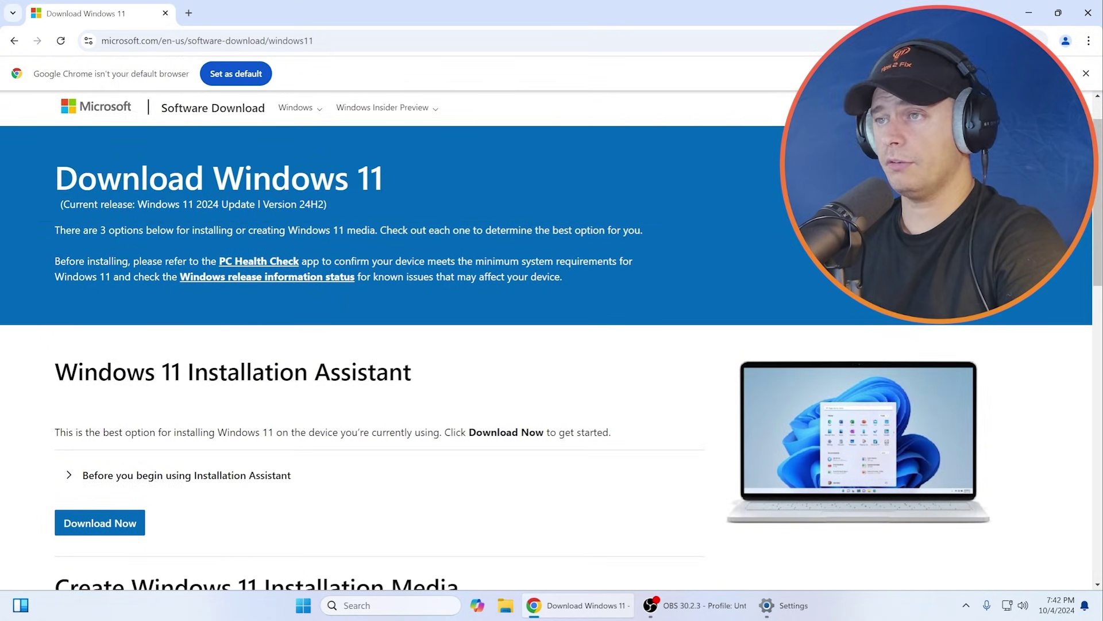
scroll(163, 322, "down", 10)
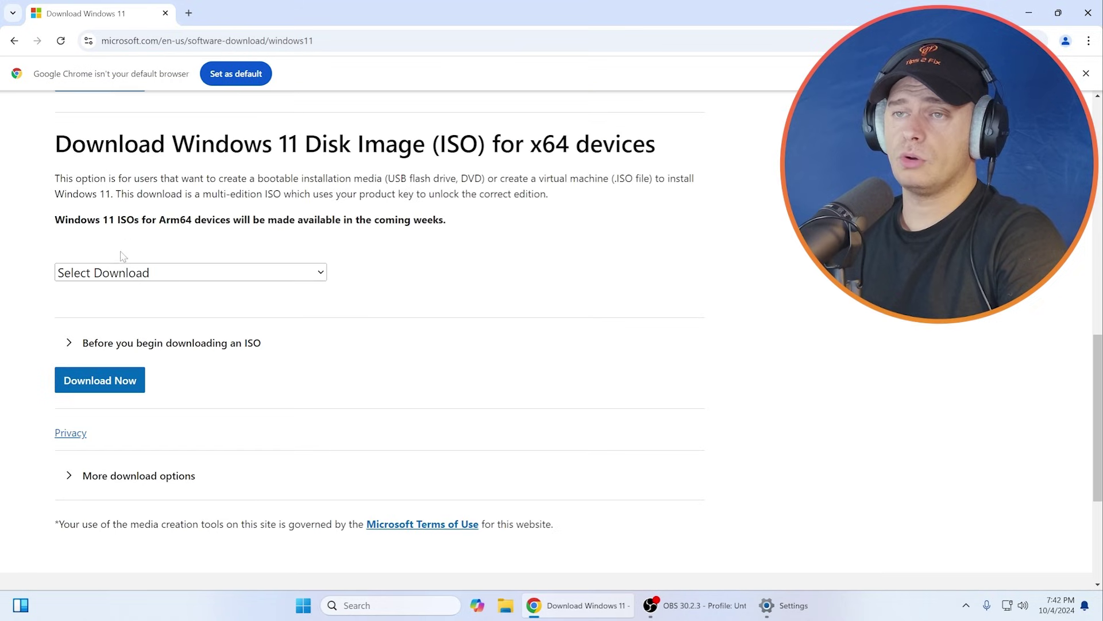
left_click(103, 274)
left_click(90, 315)
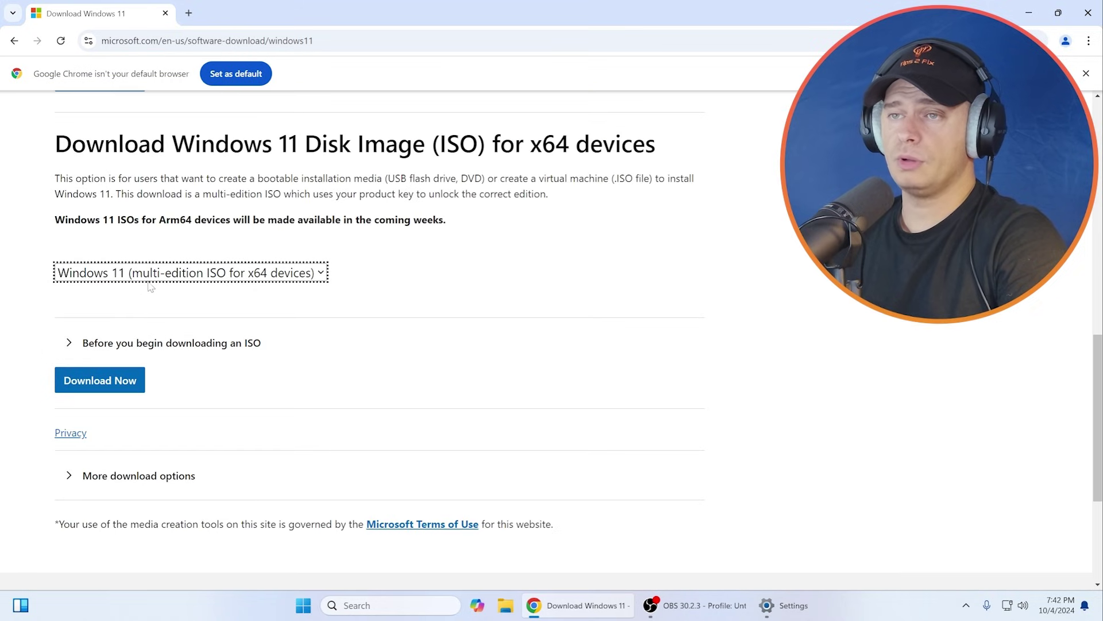
left_click(115, 380)
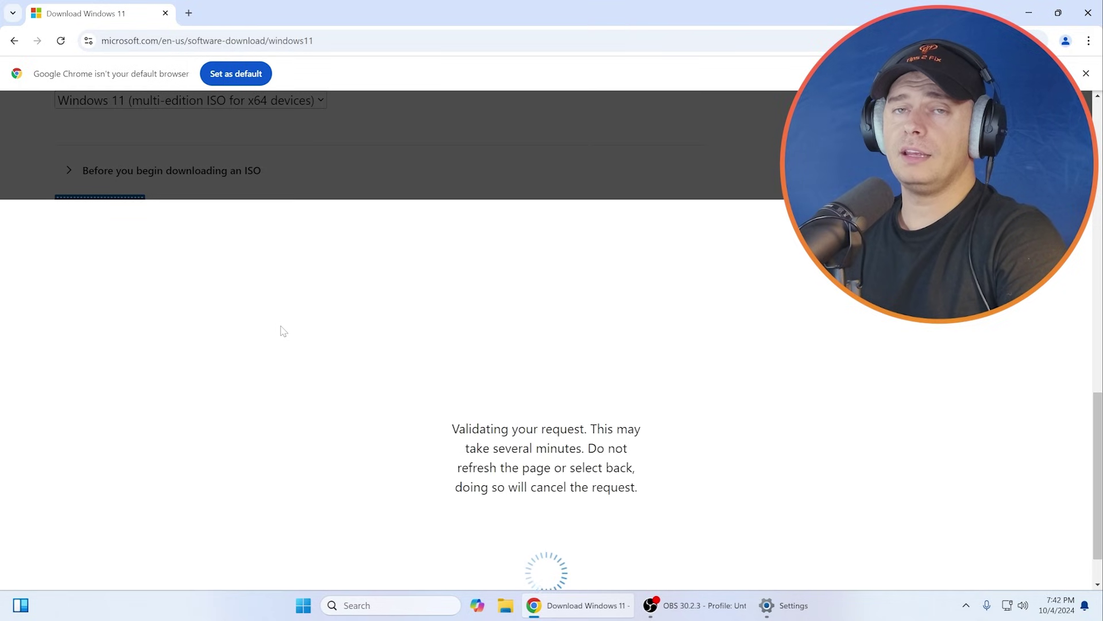
scroll(270, 330, "down", 2)
scroll(224, 313, "up", 1)
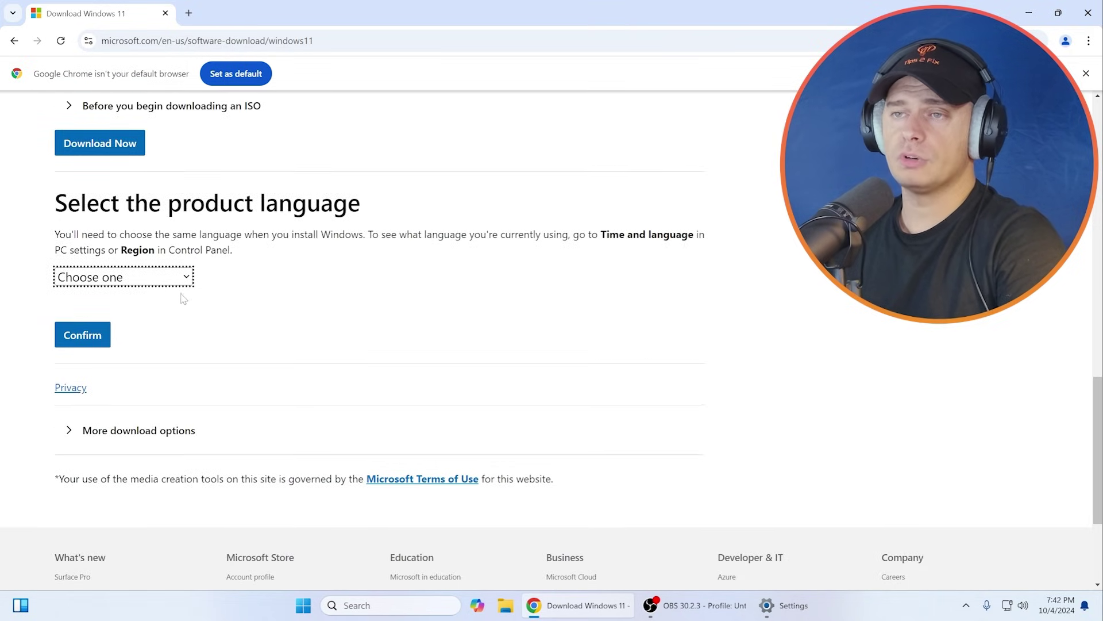
left_click(139, 281)
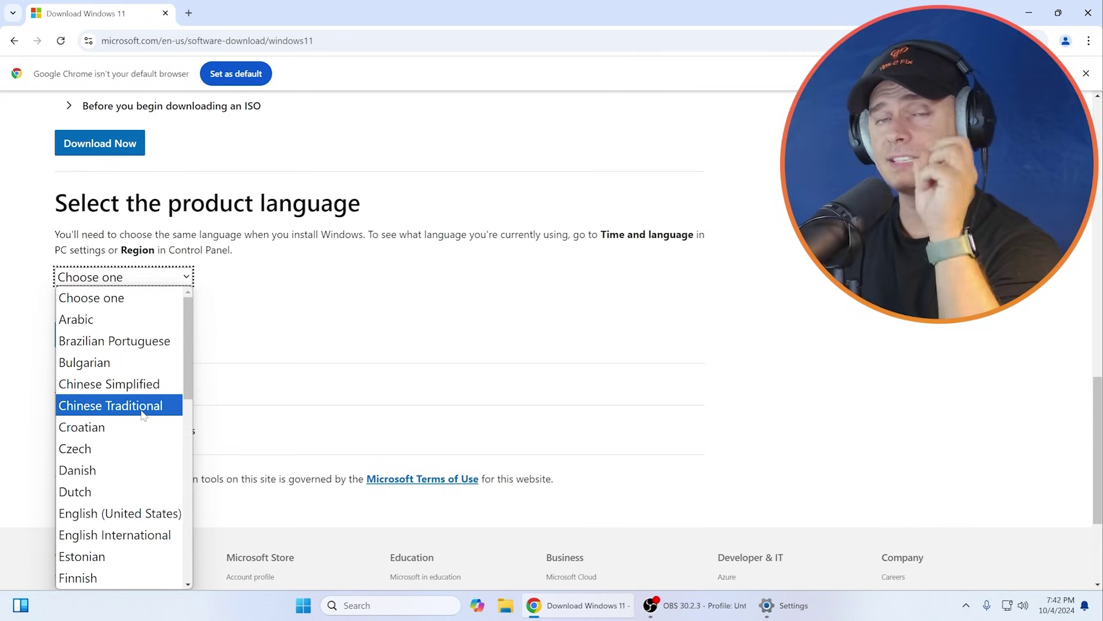
Minimize the browser, open New Text Document.txt from the desktop, and copy its command "dism /online /get-intl".
left_click(1028, 12)
double_click(1064, 23)
key("ctrl+a")
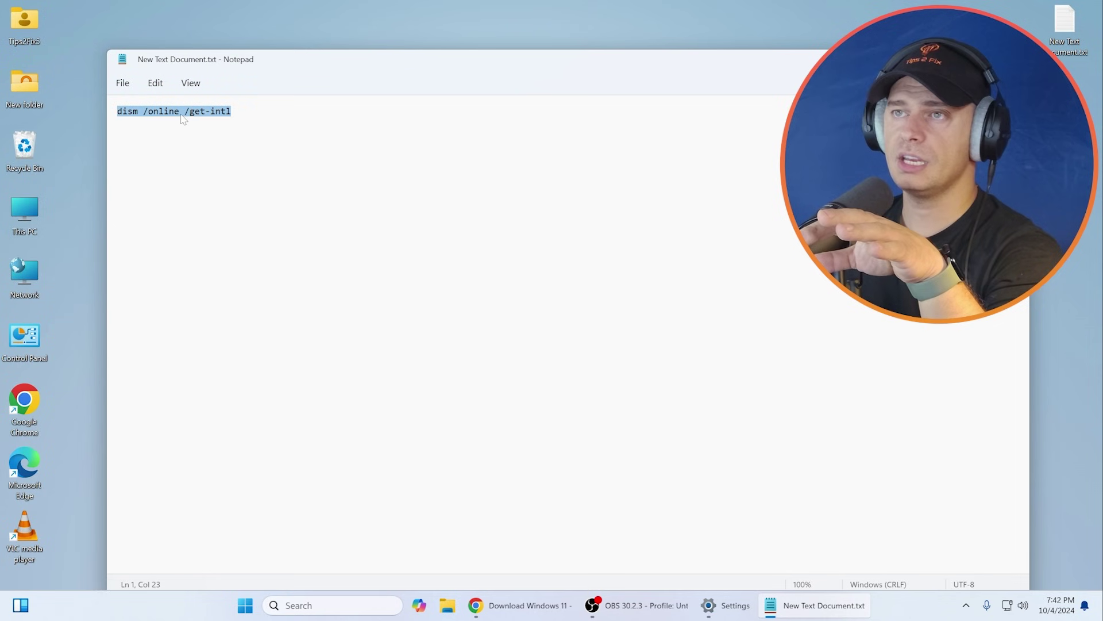
right_click(166, 111)
left_click(223, 179)
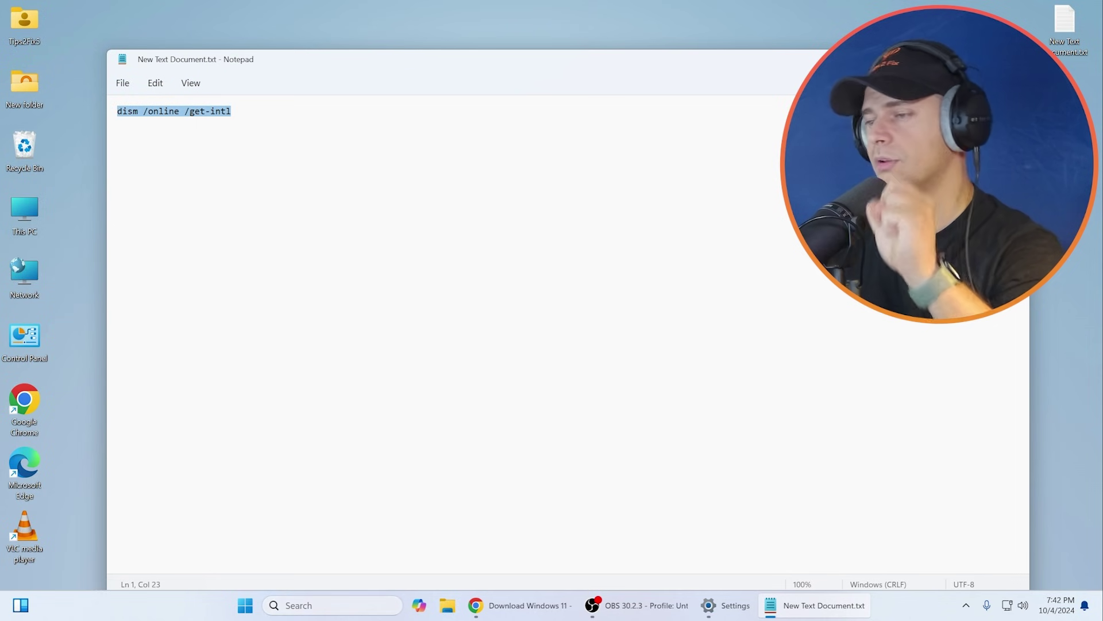
Run "dism /online /get-intl" in Command Prompt as administrator and check the default system UI language.
left_click(345, 605)
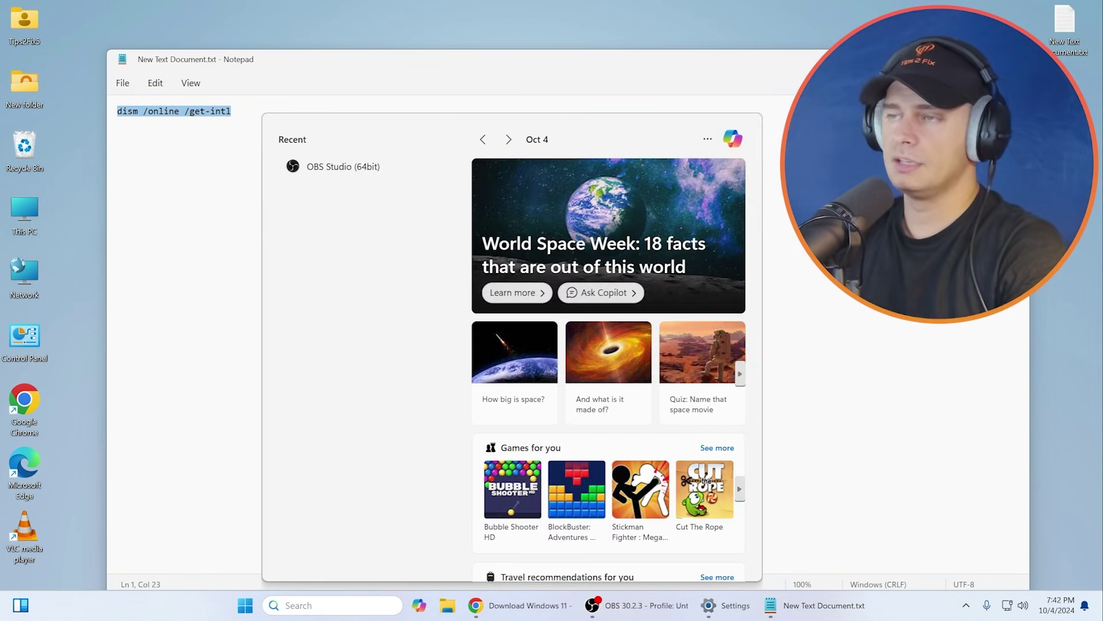
type("cmd")
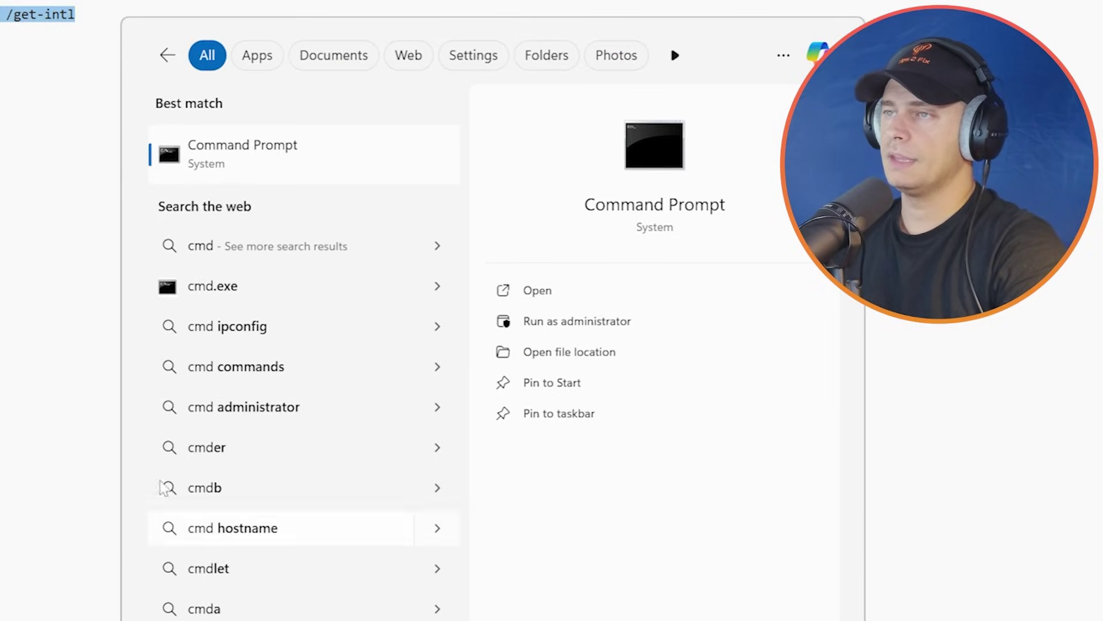
right_click(218, 184)
left_click(275, 189)
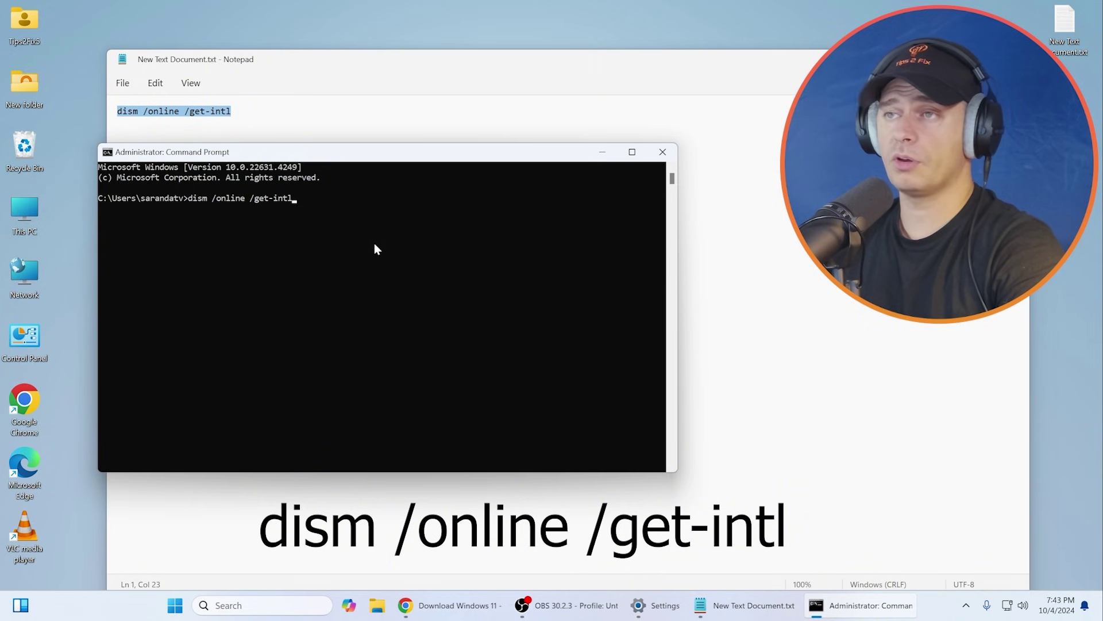
key("Return")
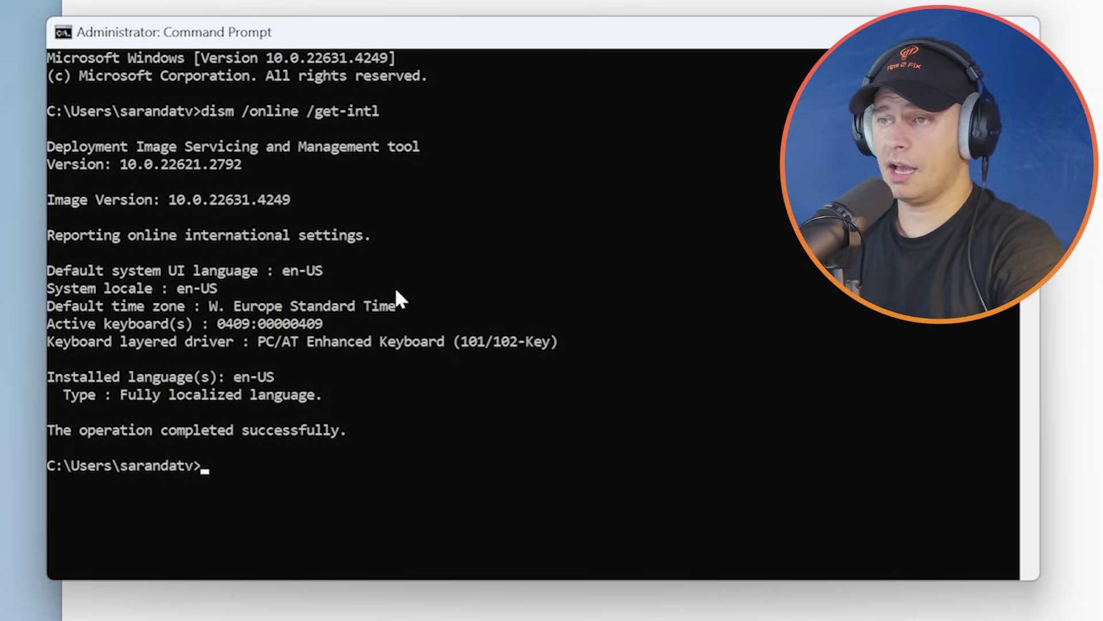
left_click_drag(284, 271, 357, 277)
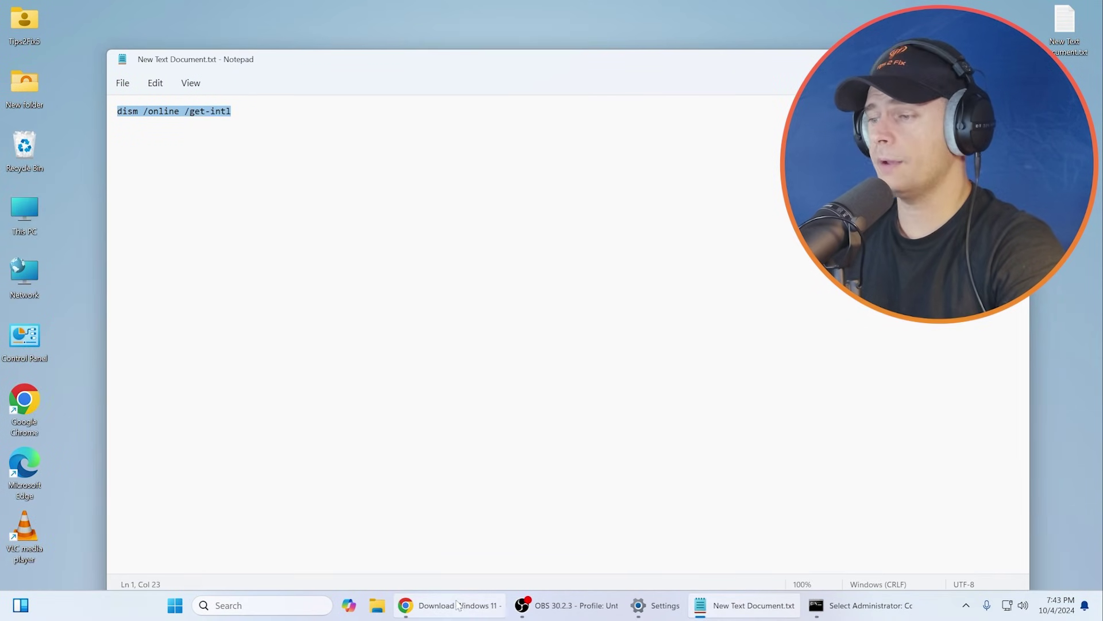
Back in Chrome, confirm English (United States) as the product language and start the 64-bit Windows 11 download.
left_click(458, 605)
left_click(89, 279)
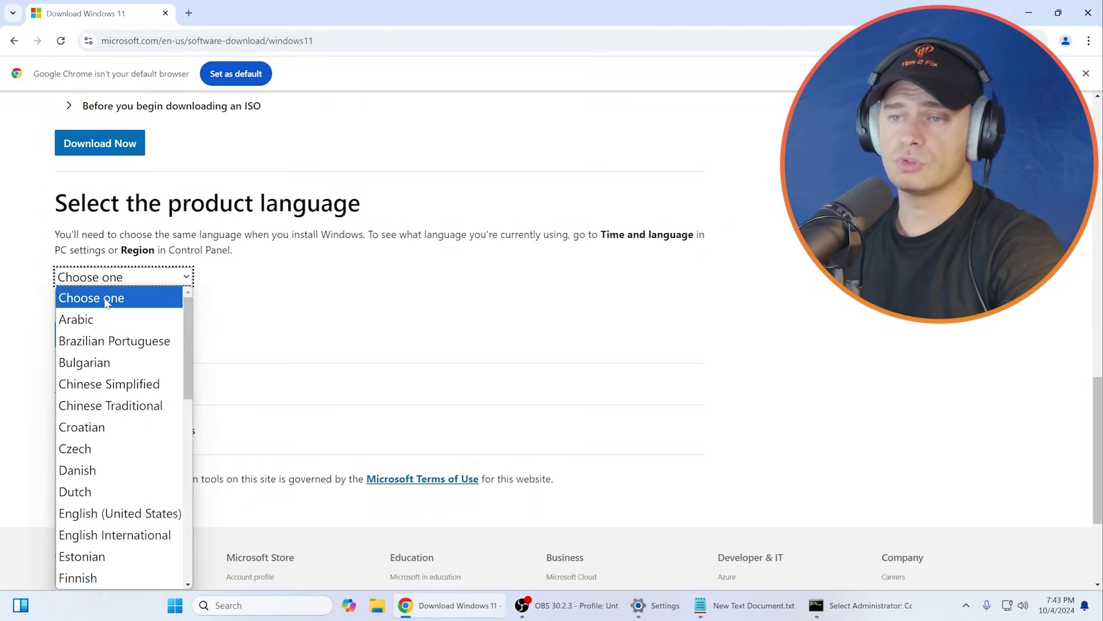
scroll(126, 428, "down", 2)
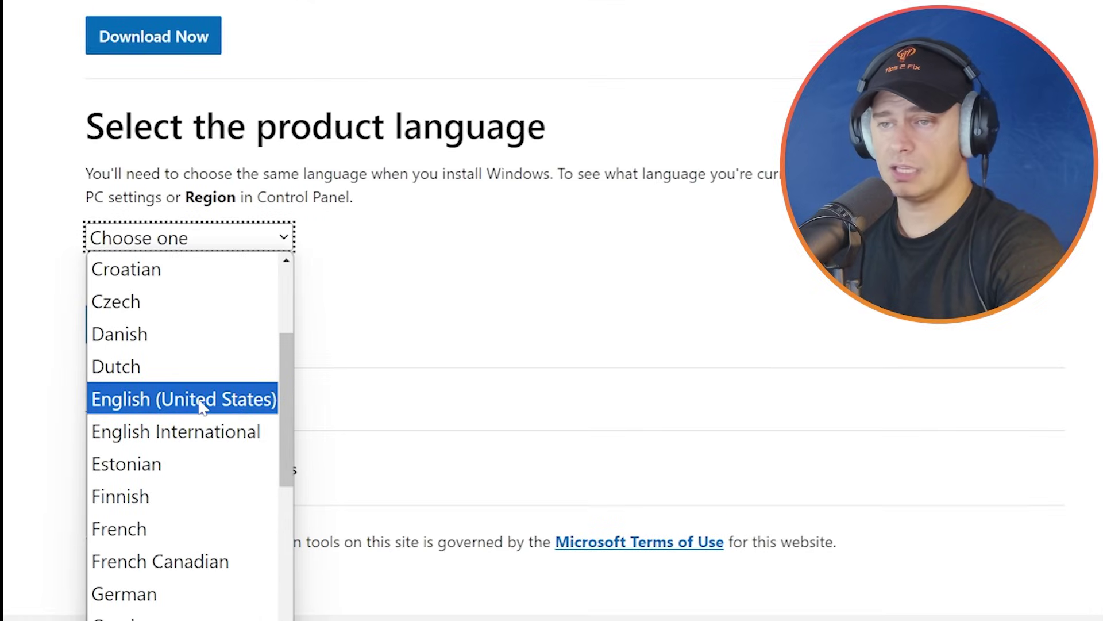
left_click(201, 403)
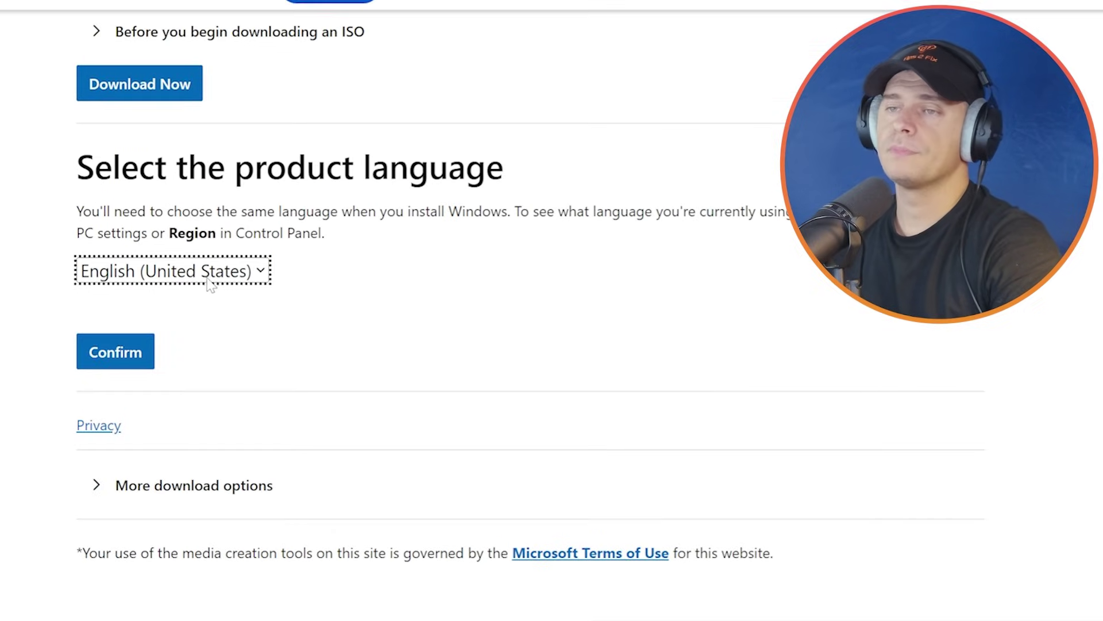
left_click(103, 351)
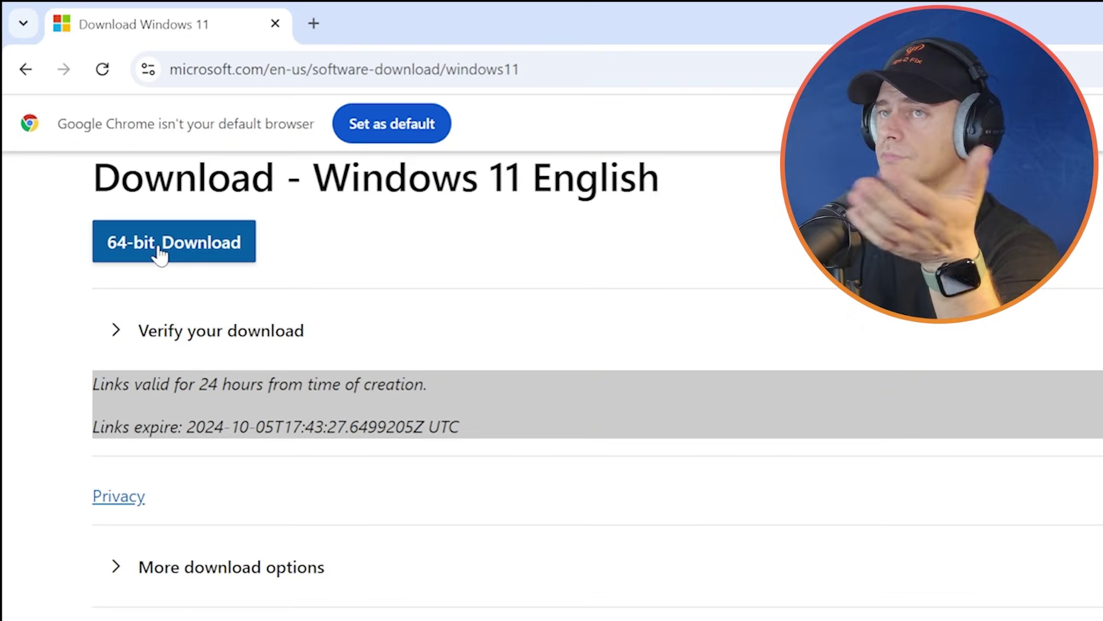
left_click(93, 149)
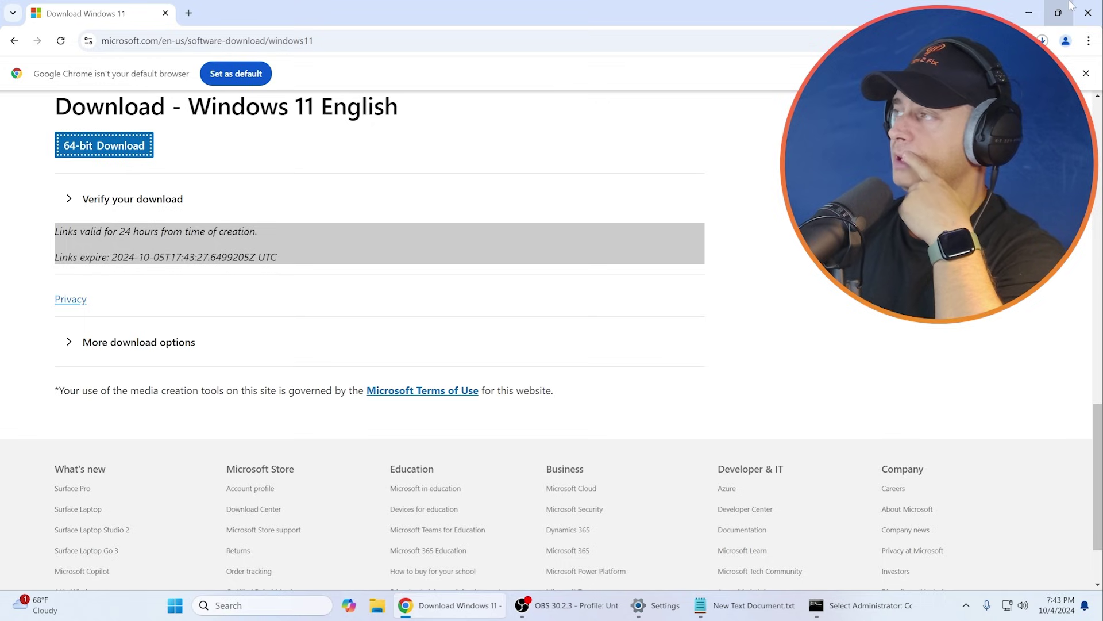
Check the progress of the Windows 11 ISO download and take the browser window out of full size.
left_click(1041, 41)
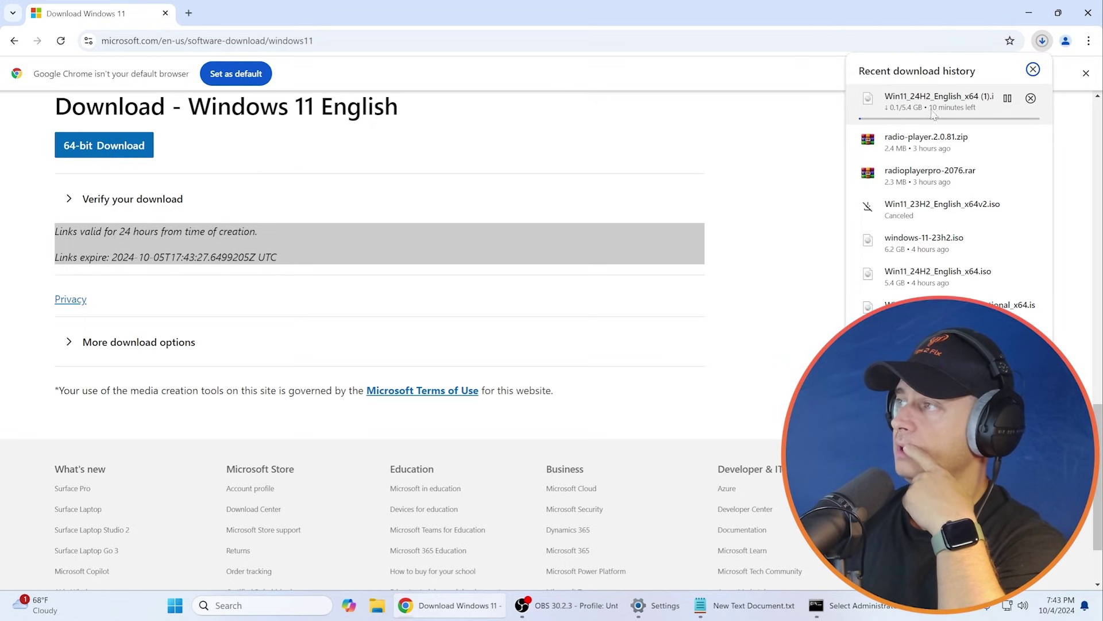
left_click(1058, 12)
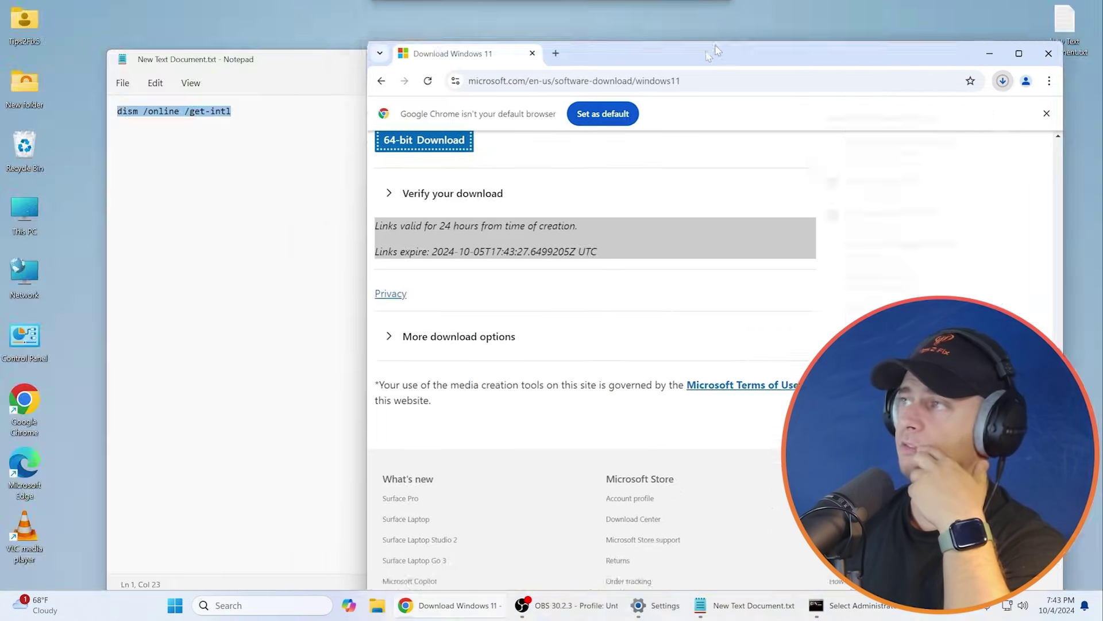
left_click(274, 62)
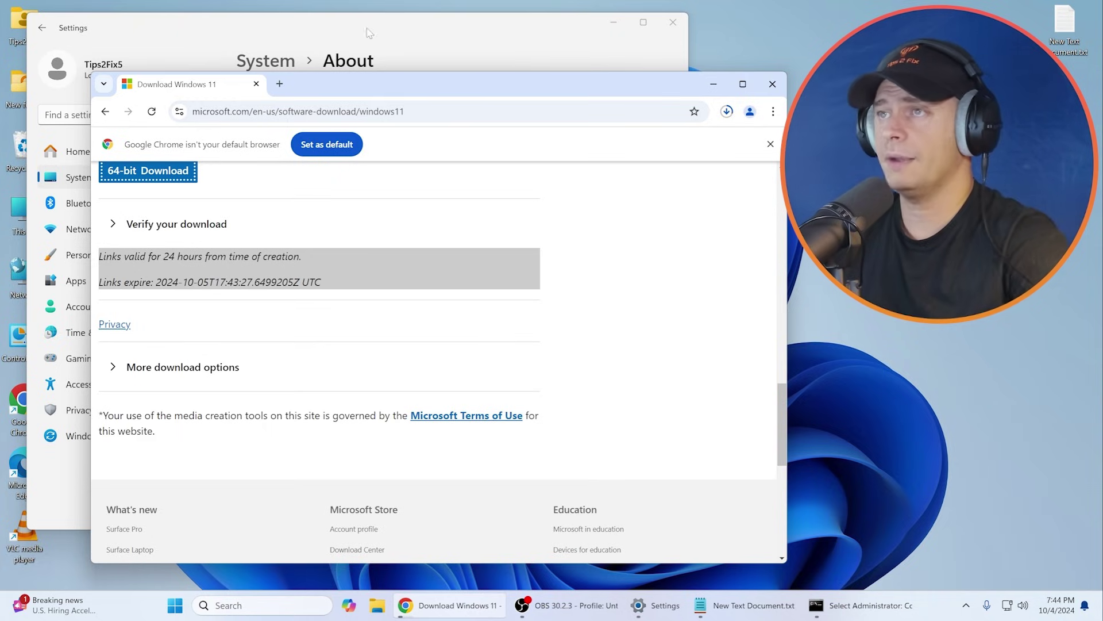
Open This PC's properties to review the Windows specifications and check Windows Update for new updates.
left_click(440, 38)
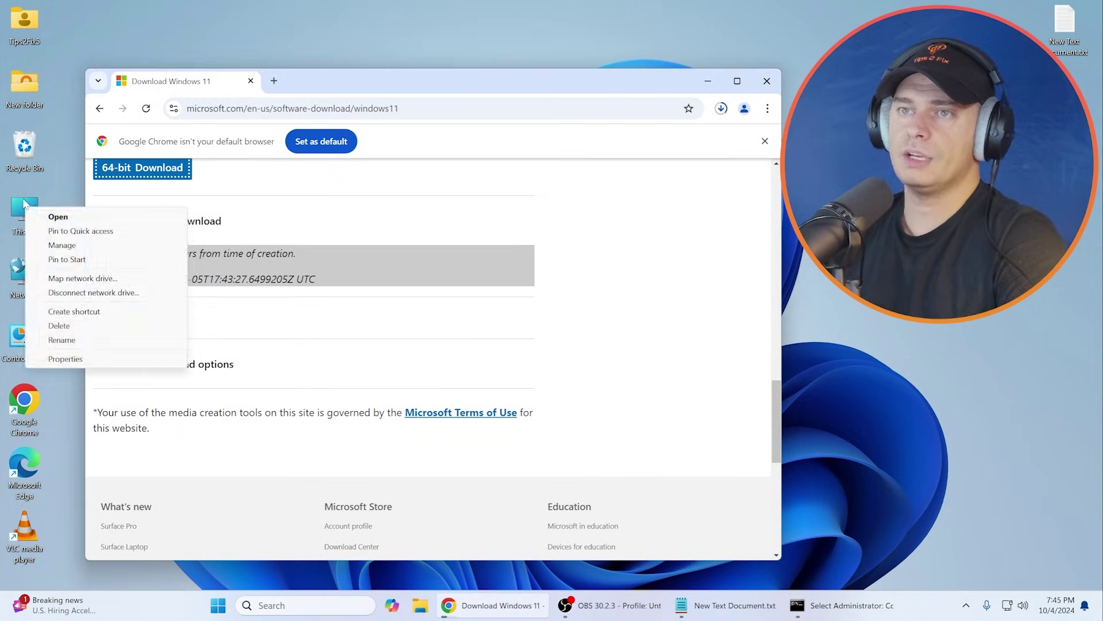
left_click(65, 358)
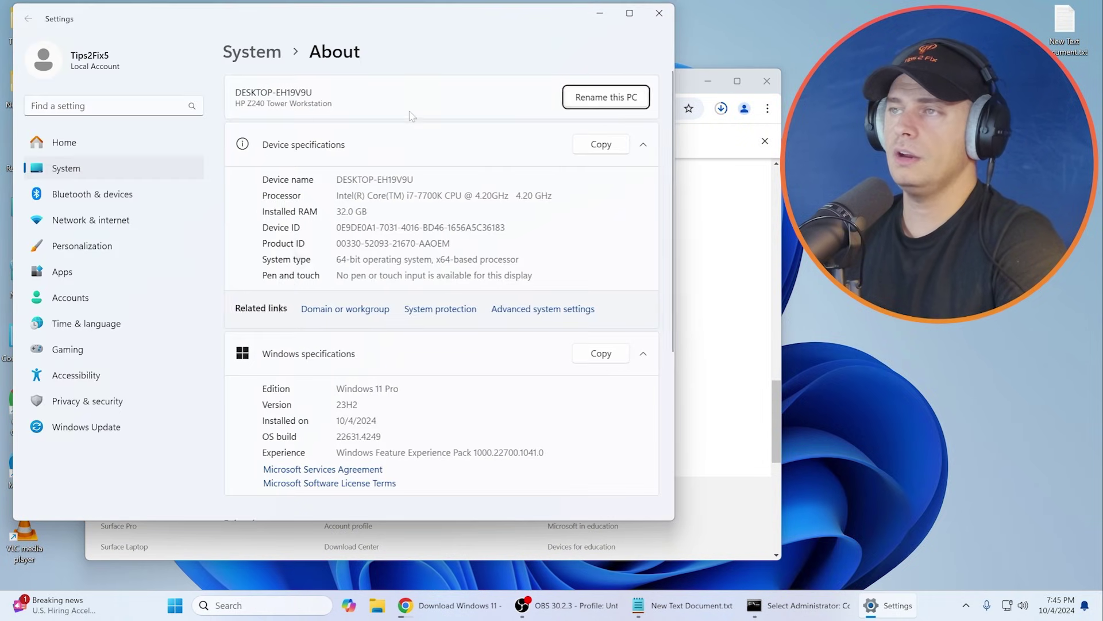
left_click(82, 428)
left_click(612, 109)
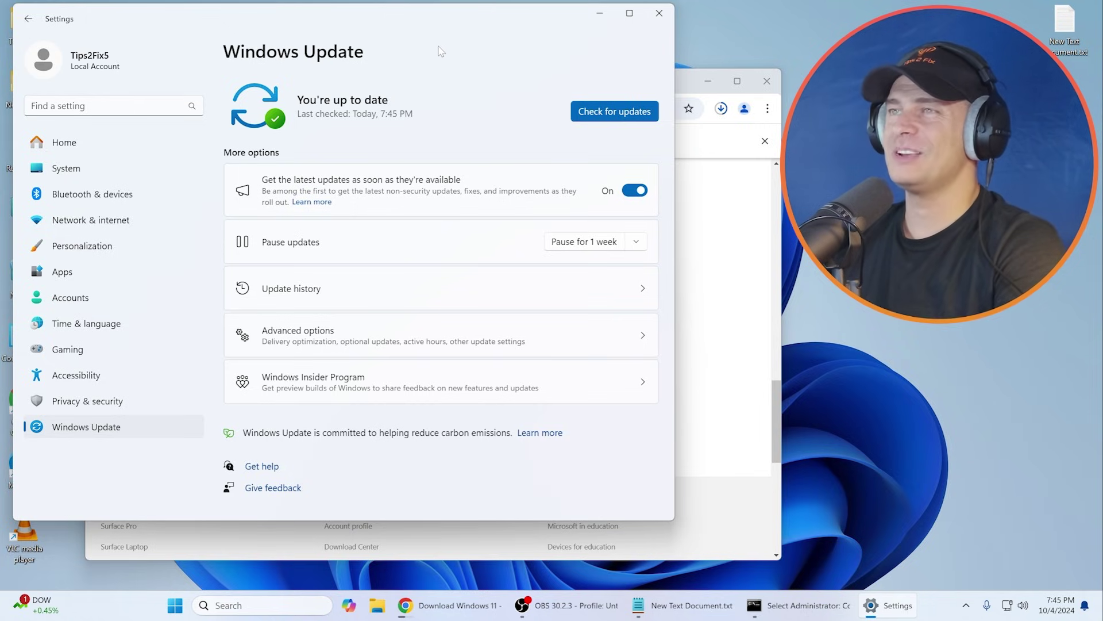
Return to Chrome and check the download status of the Win11_24H2_English_x64 ISO.
left_click(686, 78)
left_click(721, 108)
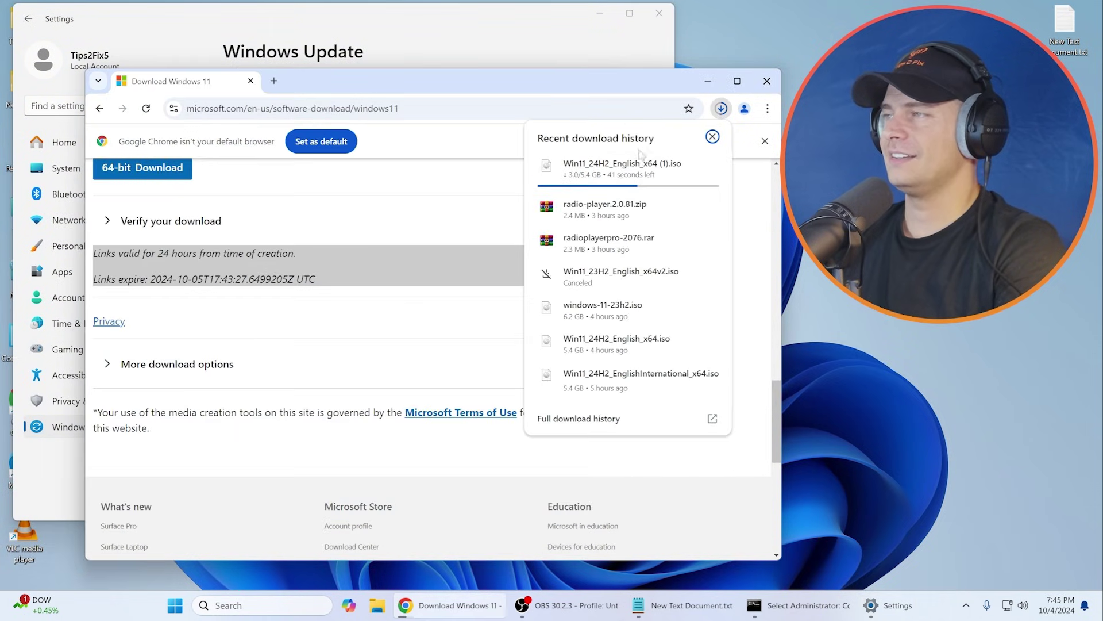
mouse_move(652, 168)
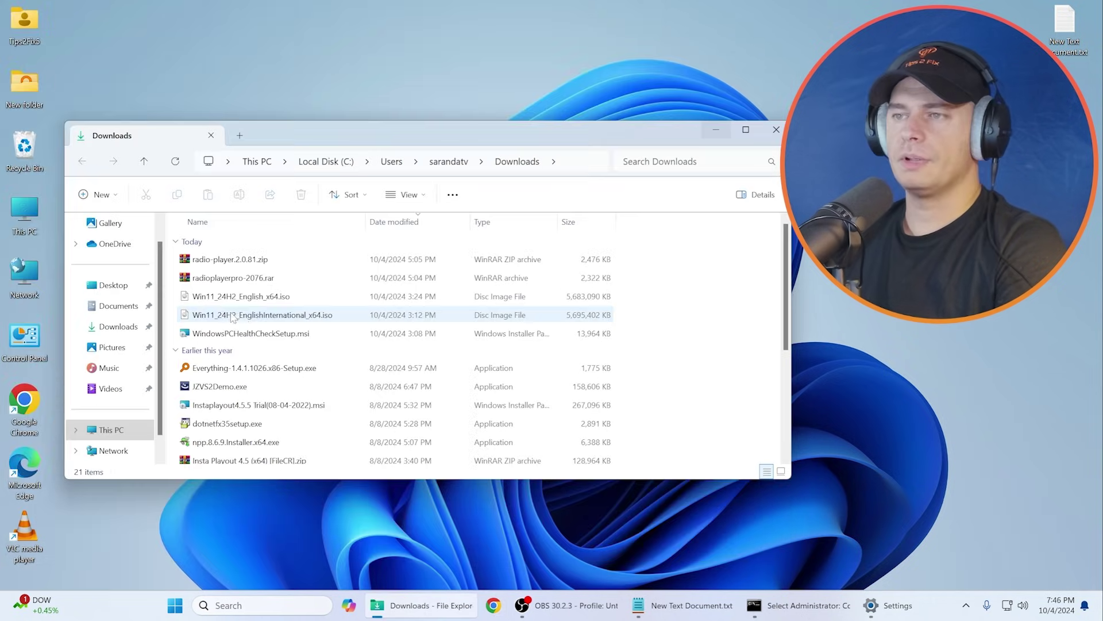
Move Win11_24H2_English_x64.iso from the Downloads folder to the desktop and mount it, allowing the file to open.
left_click_drag(236, 296, 270, 81)
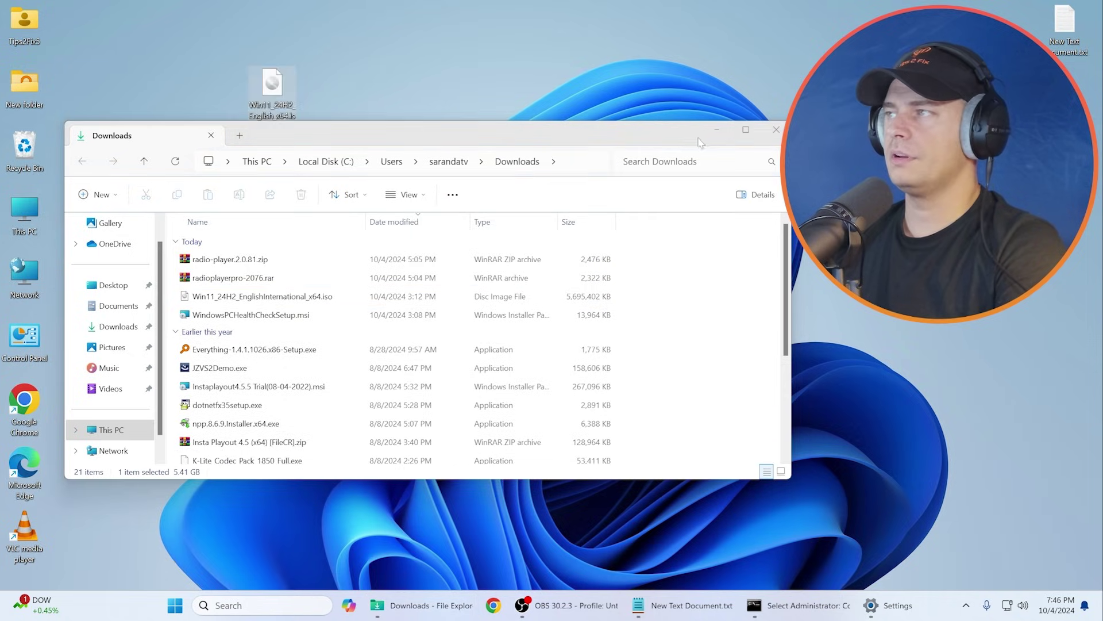
left_click(776, 130)
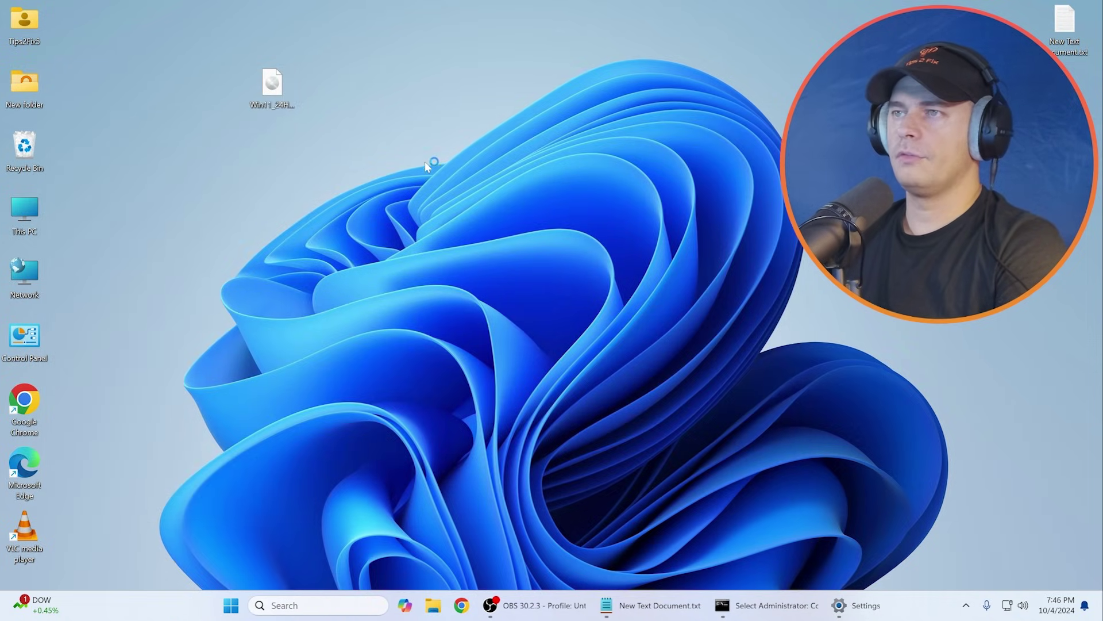
right_click(269, 79)
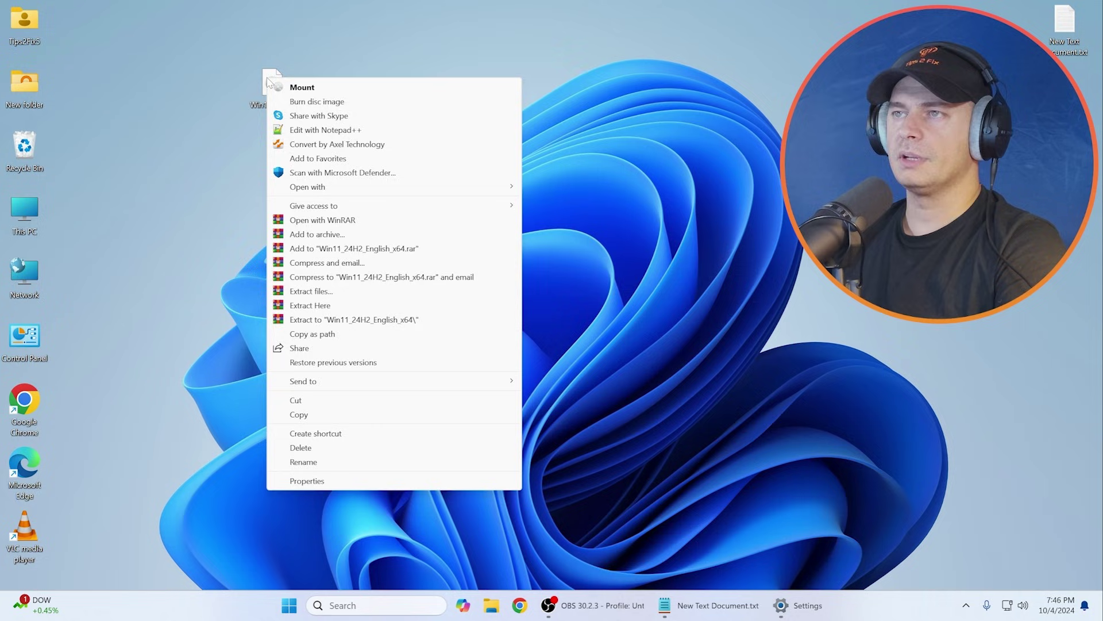
left_click(318, 87)
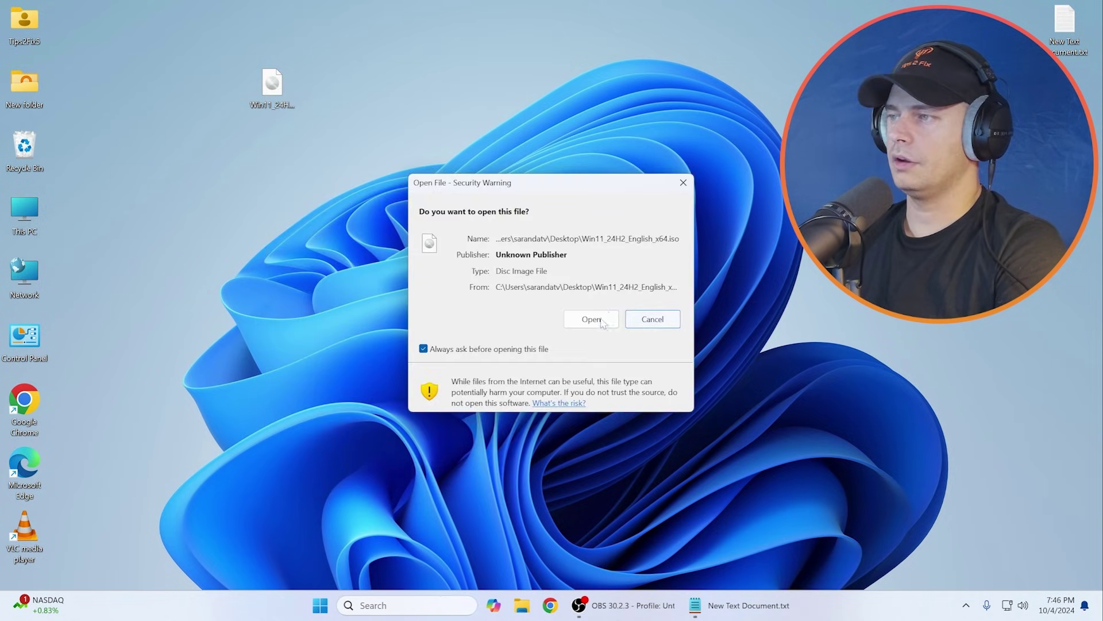
left_click(589, 318)
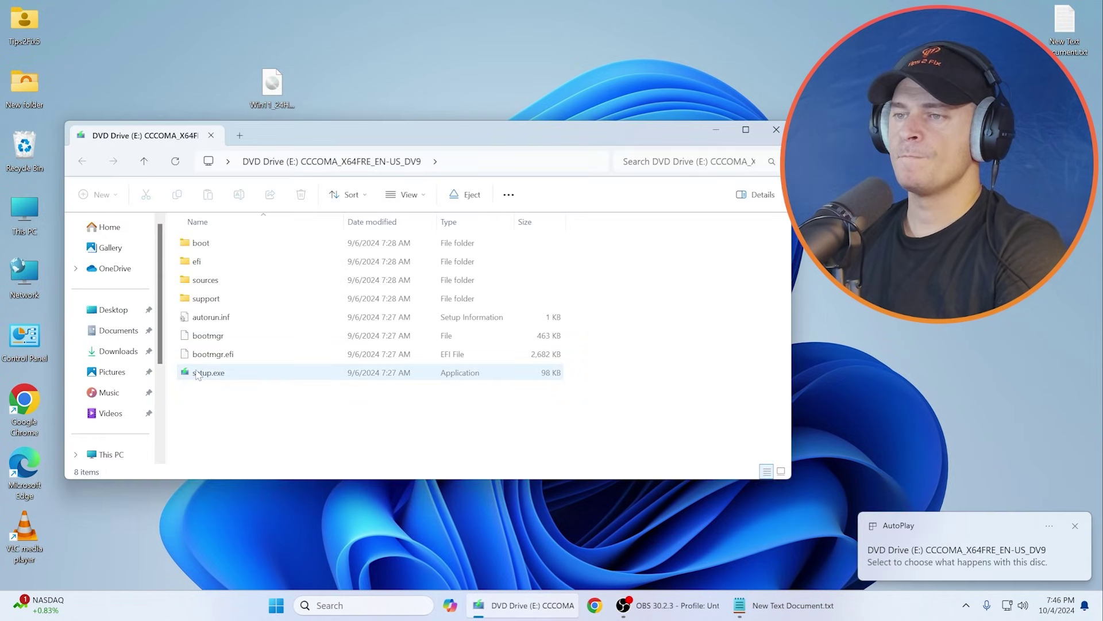
Try to install Windows 11 with setup.exe from the mounted disc, choosing "Not right now" for downloading updates.
left_click(198, 373)
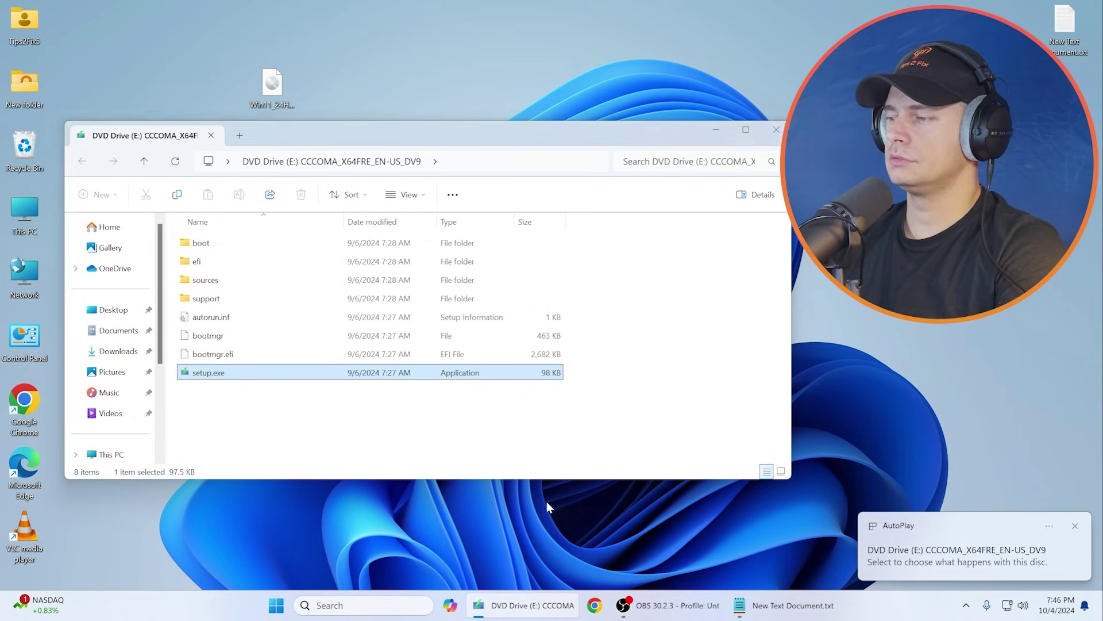
key("Return")
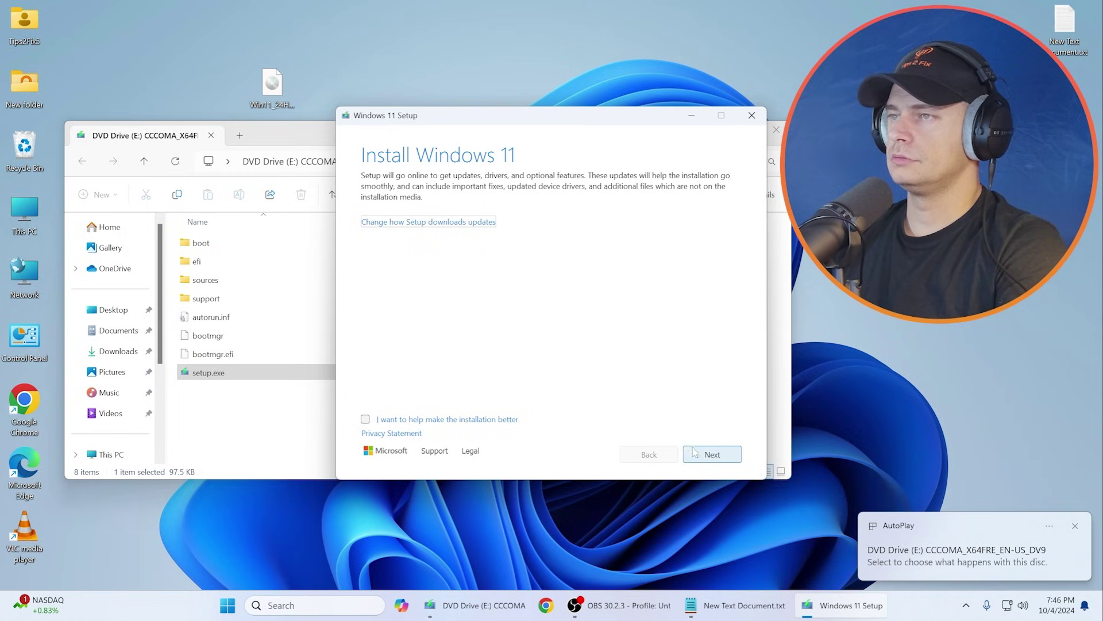
left_click(426, 222)
left_click(384, 257)
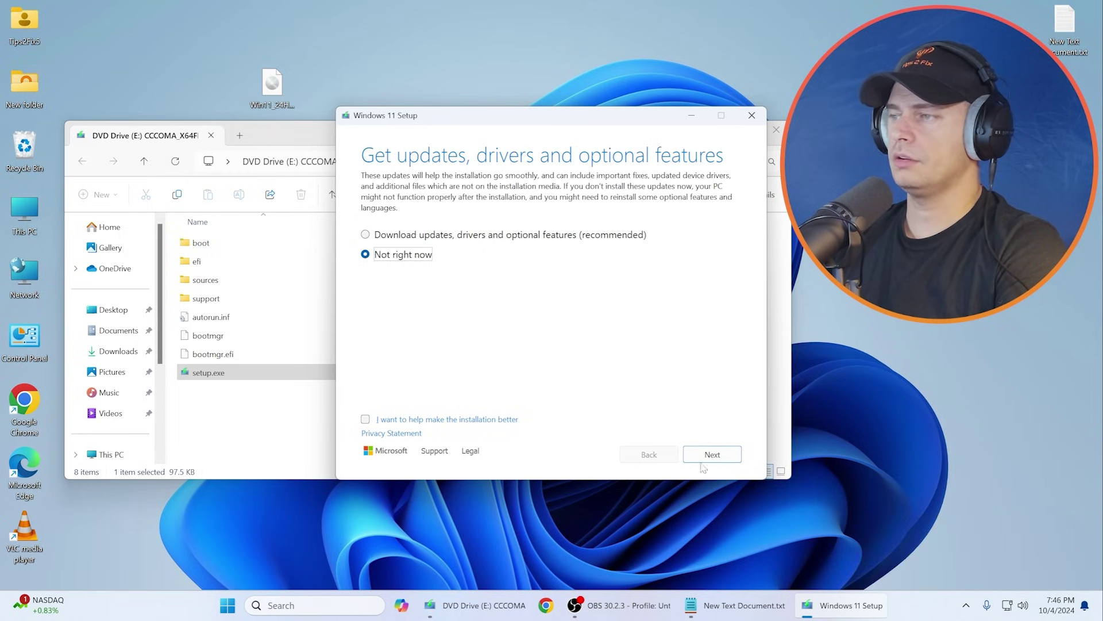
left_click(711, 453)
Minimize File Explorer, examine the system requirements result in Windows 11 Setup, and close Setup.
left_click_drag(497, 109, 325, 66)
left_click(716, 129)
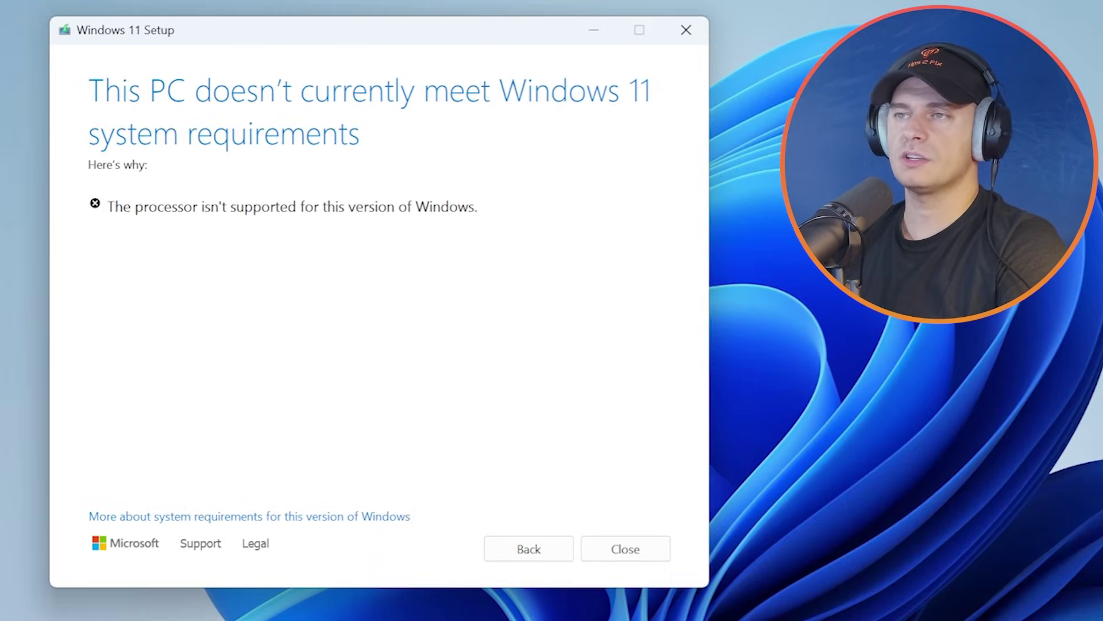
left_click_drag(225, 178, 386, 179)
left_click(482, 348)
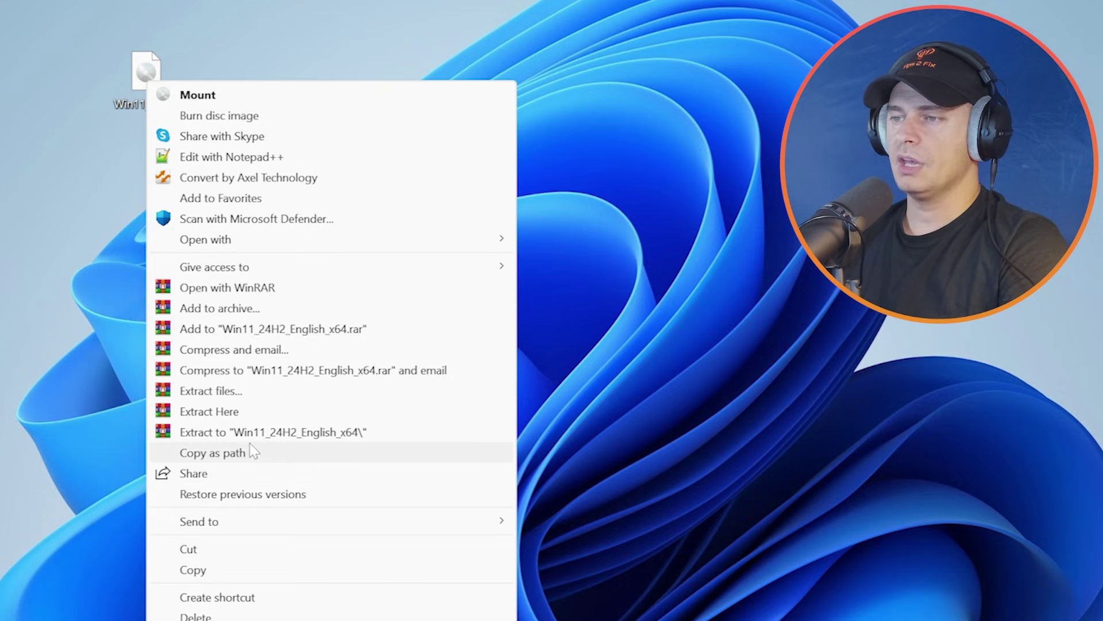
Extract the desktop ISO into a Win11_24H2_English_x64 folder and place that folder beside the ISO file.
left_click(250, 432)
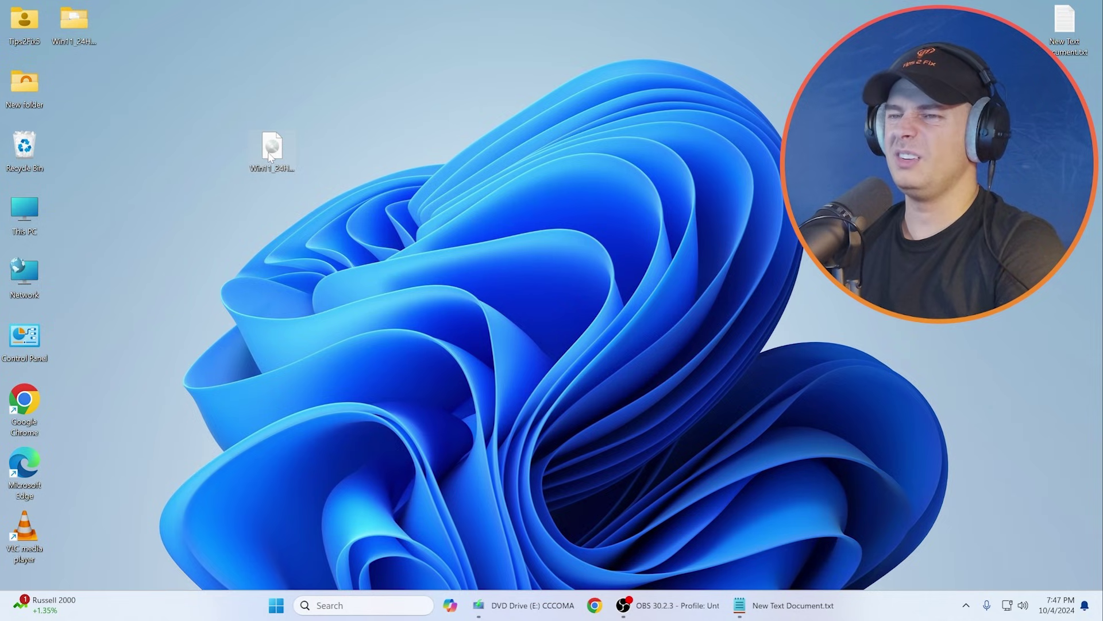
left_click_drag(74, 20, 326, 146)
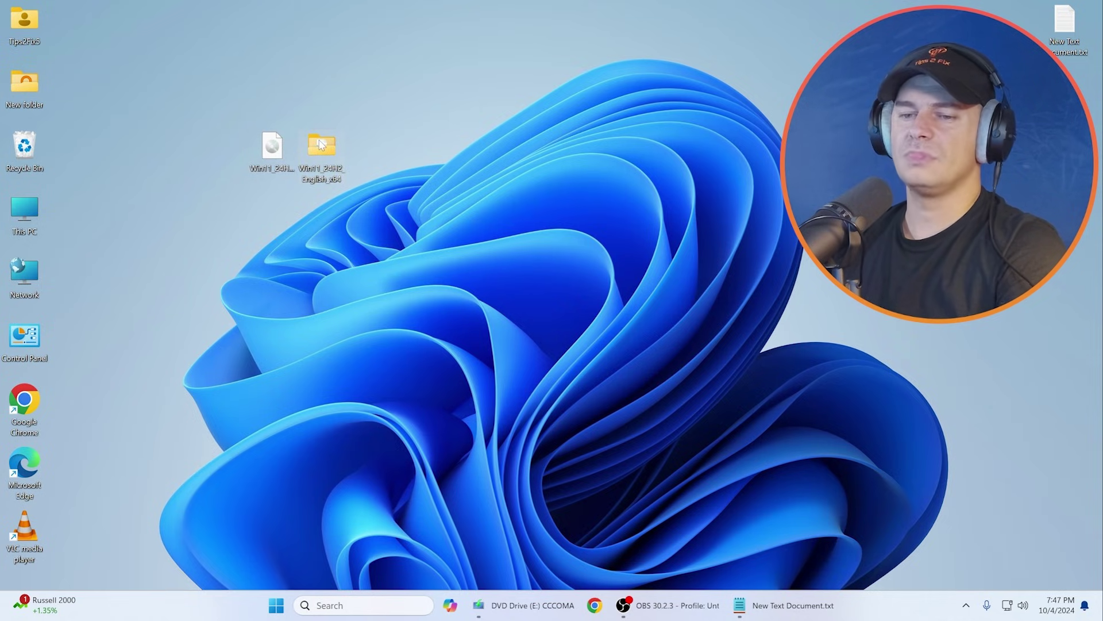
mouse_move(321, 144)
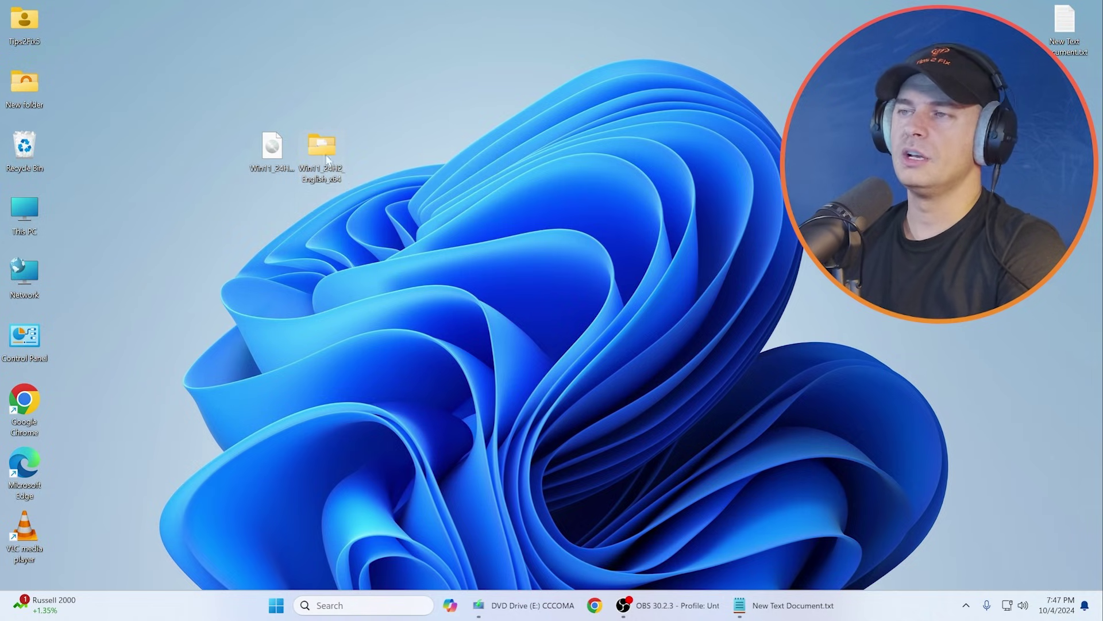
Open the sources folder inside the extracted Win11_24H2_English_x64 folder on the desktop.
double_click(320, 148)
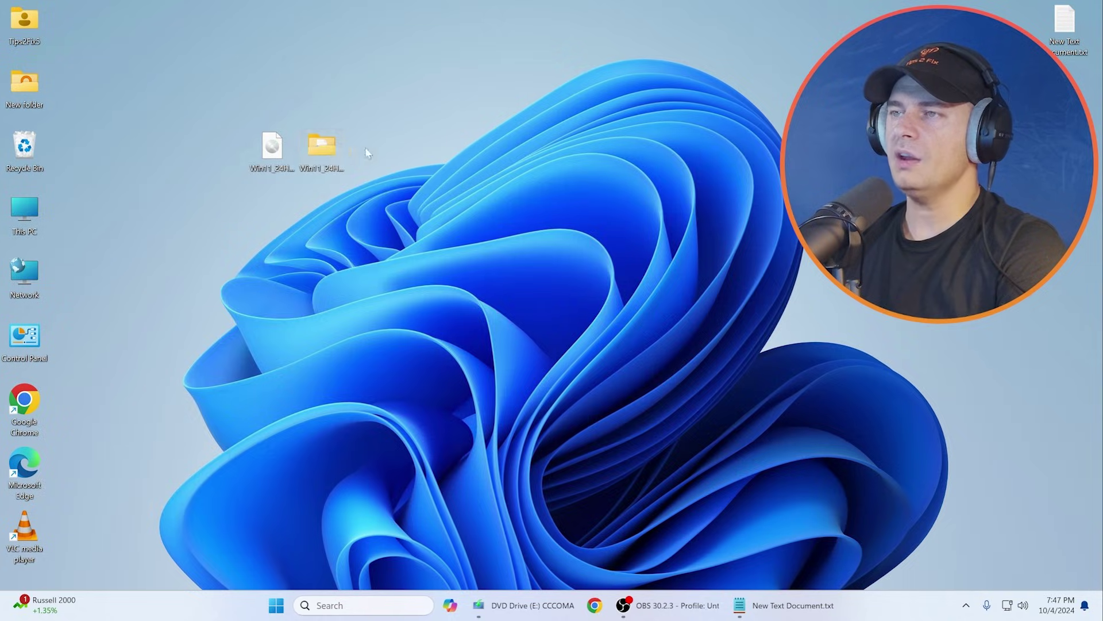
left_click_drag(368, 151, 703, 66)
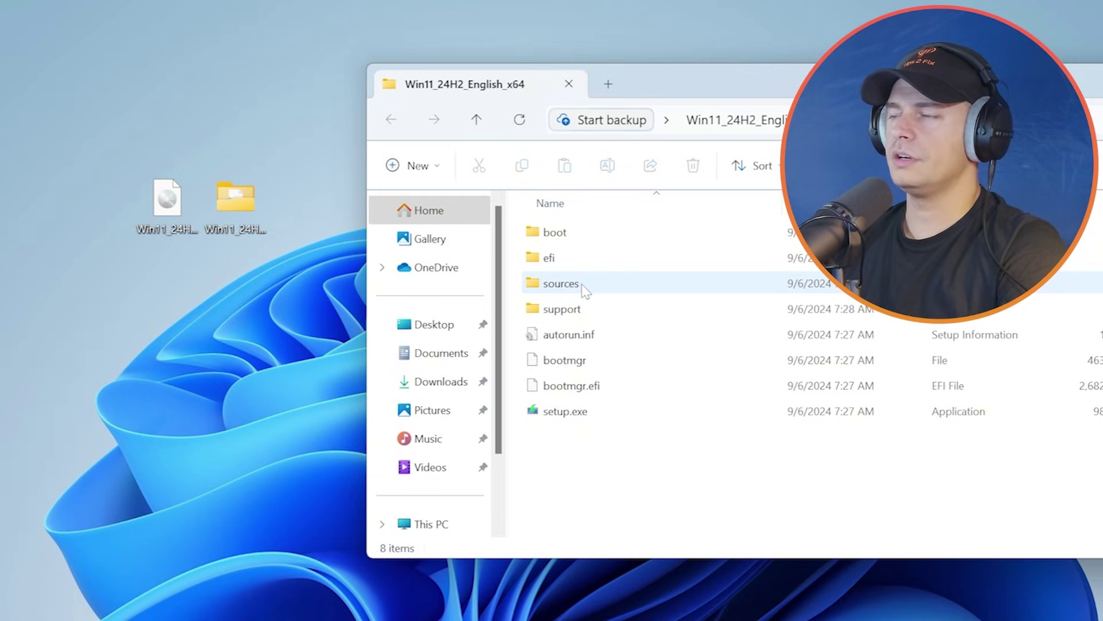
left_click(581, 214)
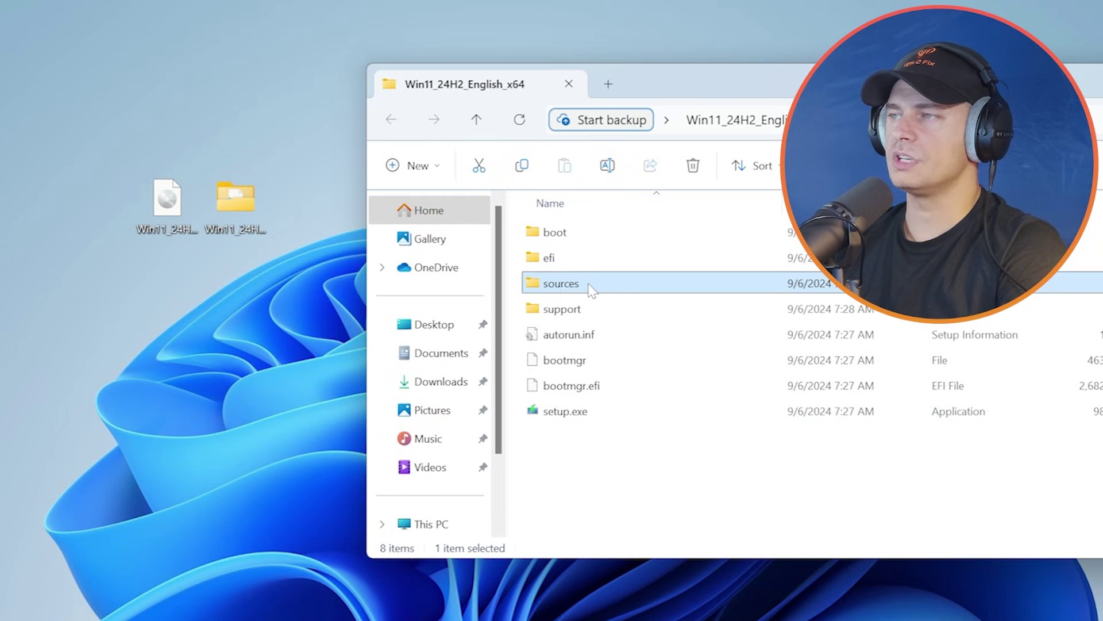
double_click(591, 285)
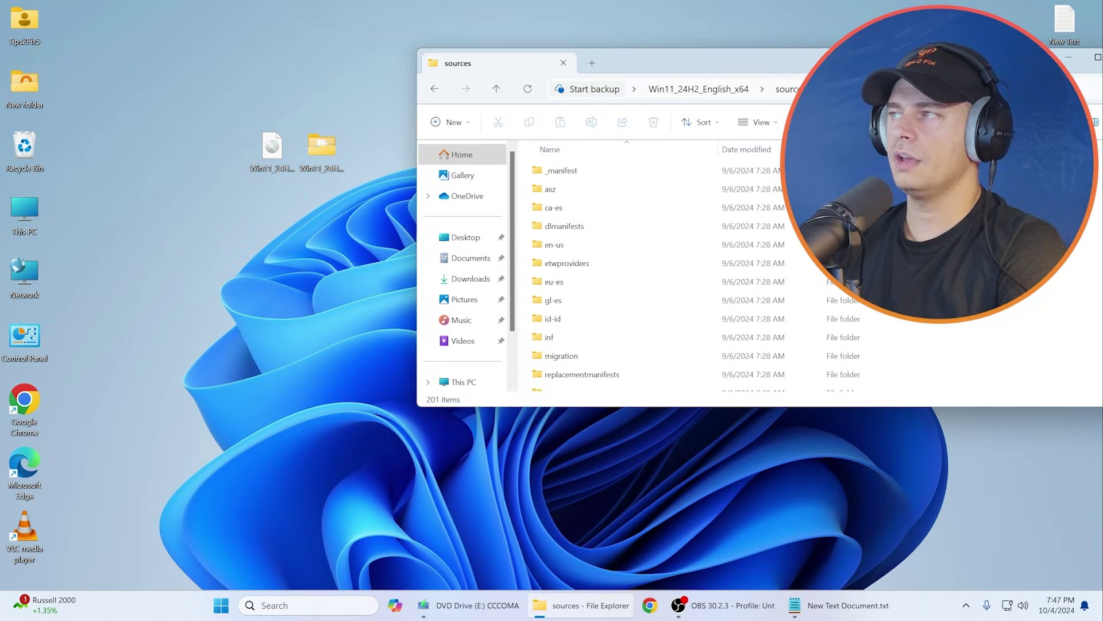
left_click_drag(779, 56, 611, 54)
Search for "cmd" and open Command Prompt as administrator.
key("super")
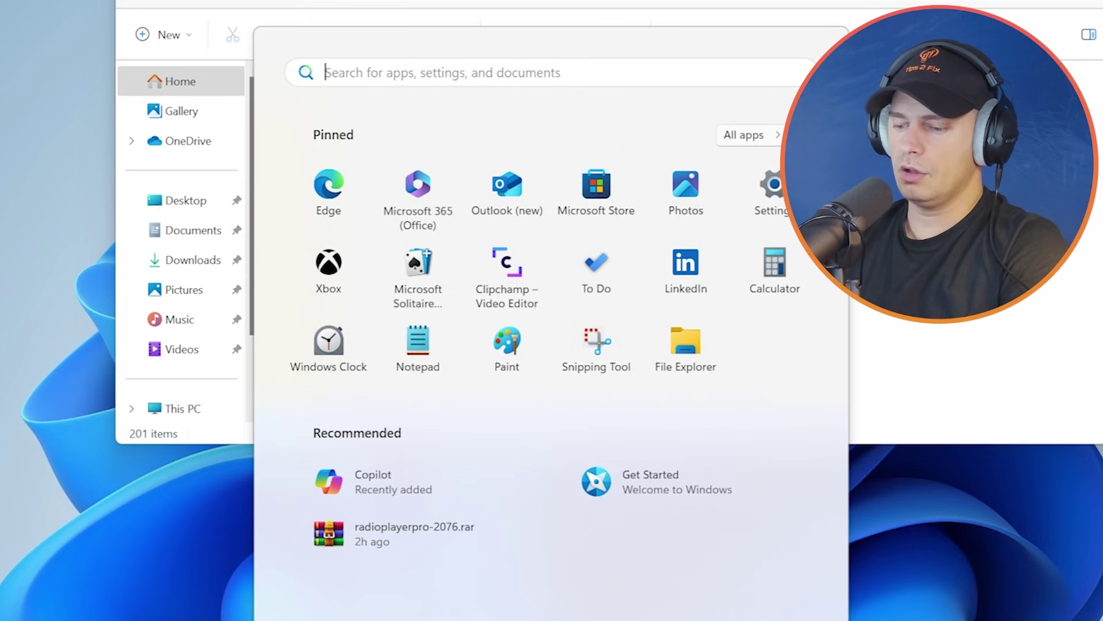
type("cmd")
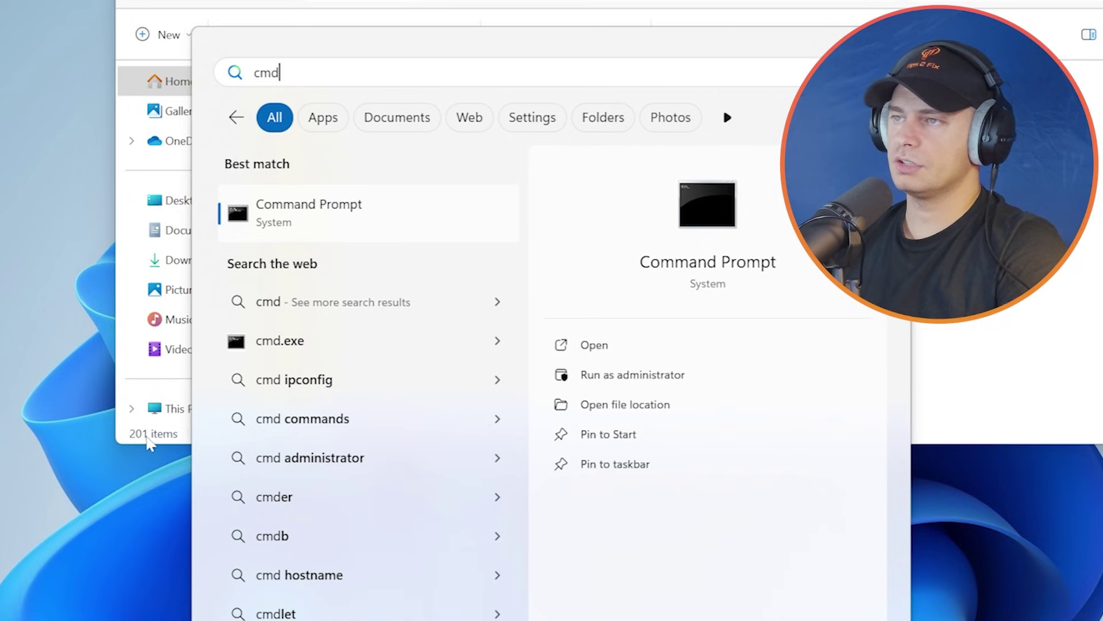
right_click(251, 215)
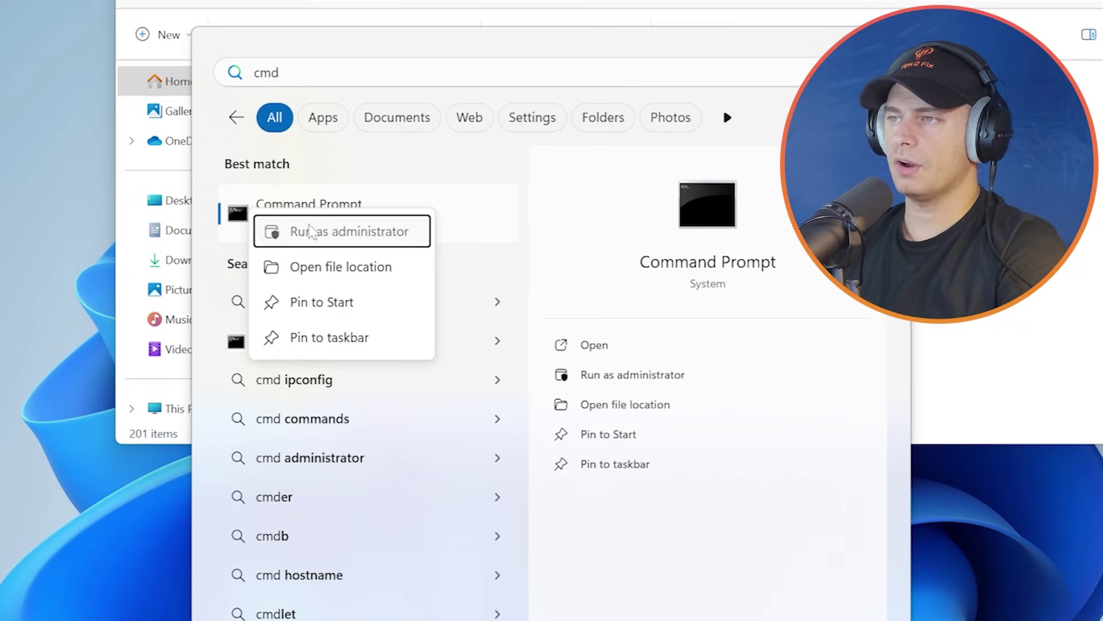
left_click(303, 231)
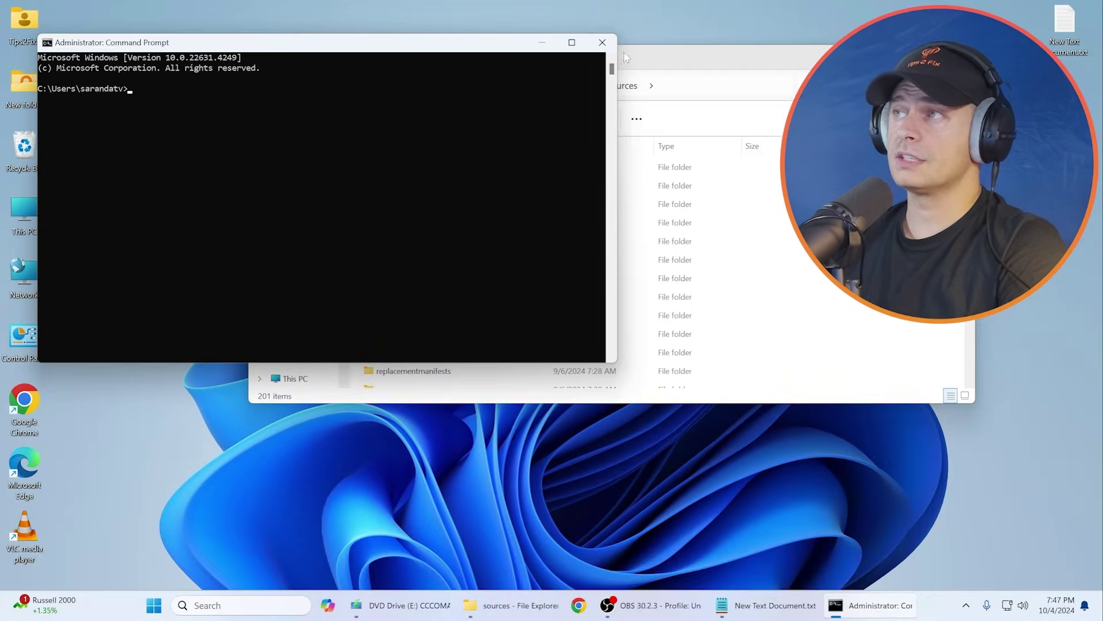
Copy the full path of the extracted sources folder in File Explorer and return to the administrator Command Prompt.
left_click(636, 55)
left_click(698, 86)
right_click(670, 88)
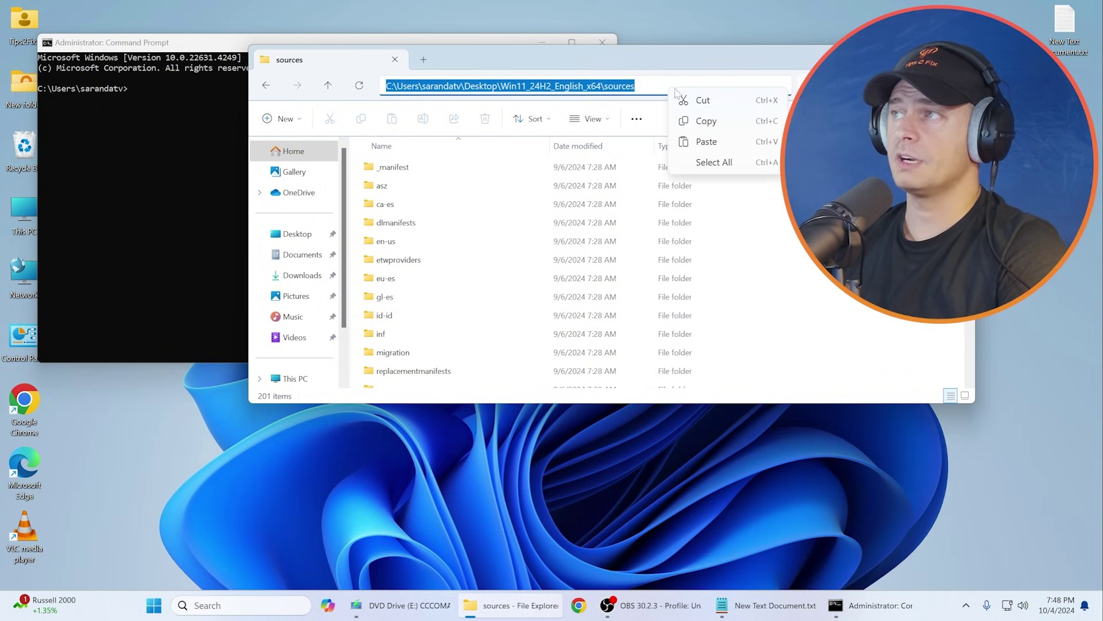
left_click(703, 119)
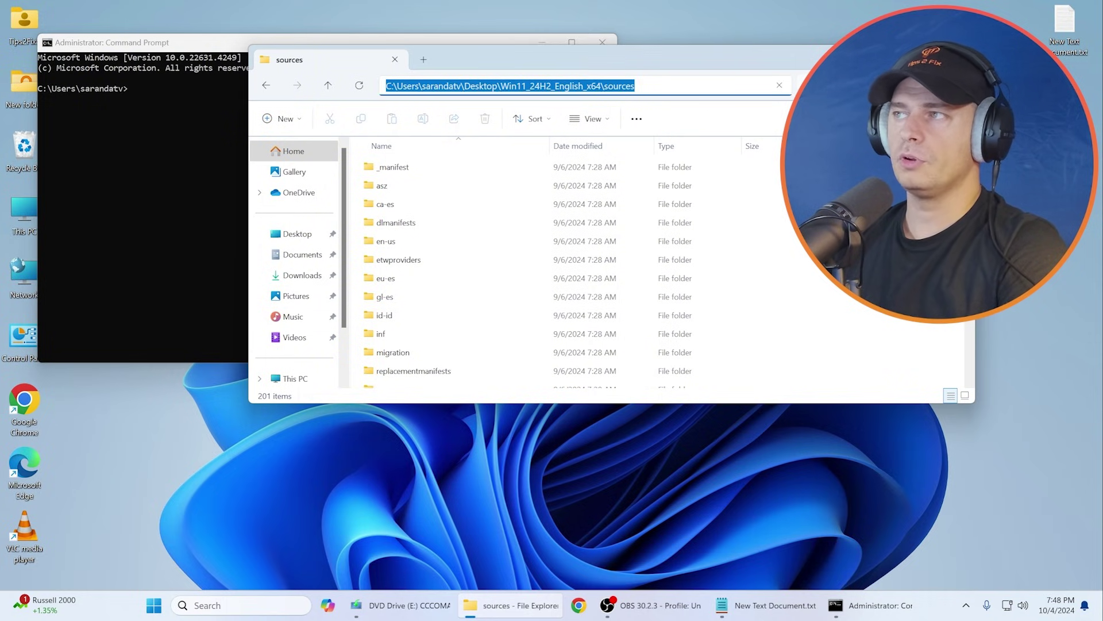
right_click(644, 87)
left_click(678, 118)
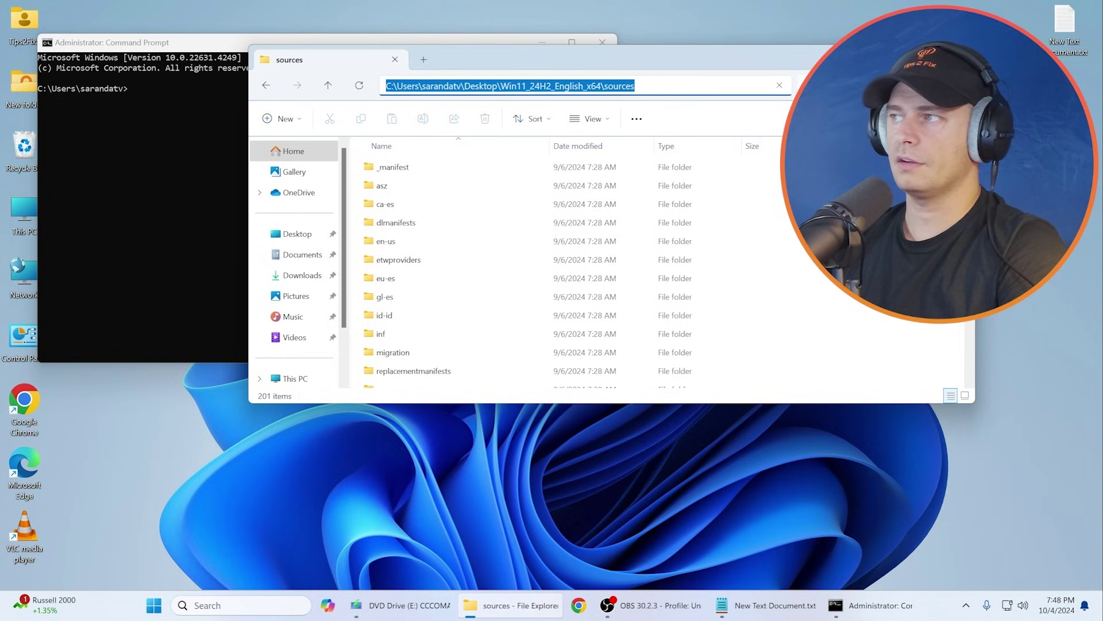
key("Escape")
left_click(695, 86)
left_click(695, 86)
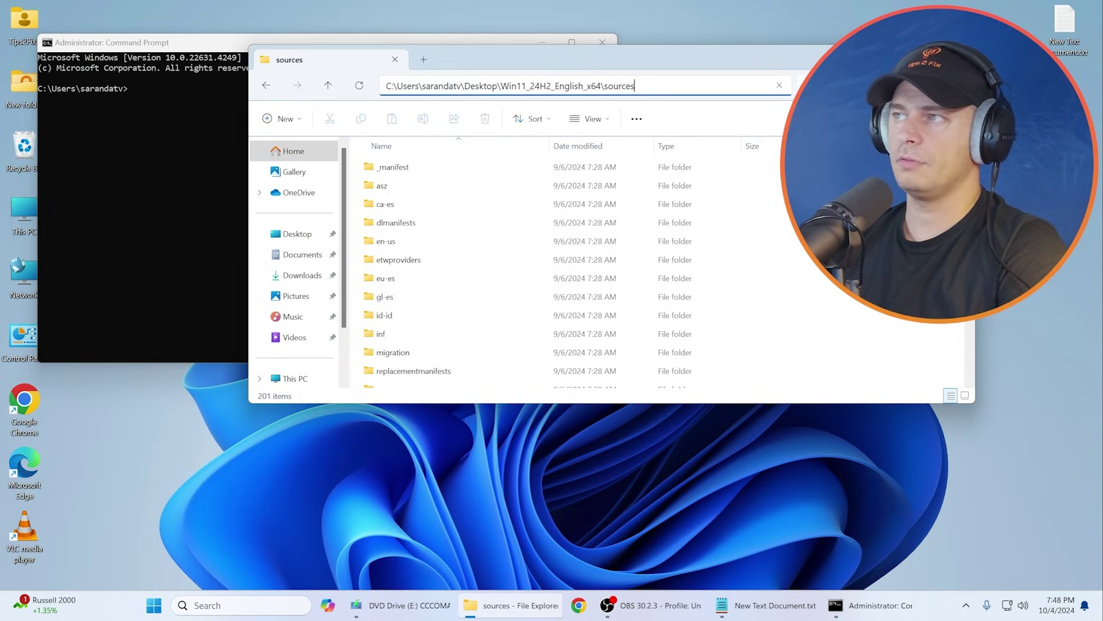
left_click_drag(636, 86, 385, 86)
left_click(181, 137)
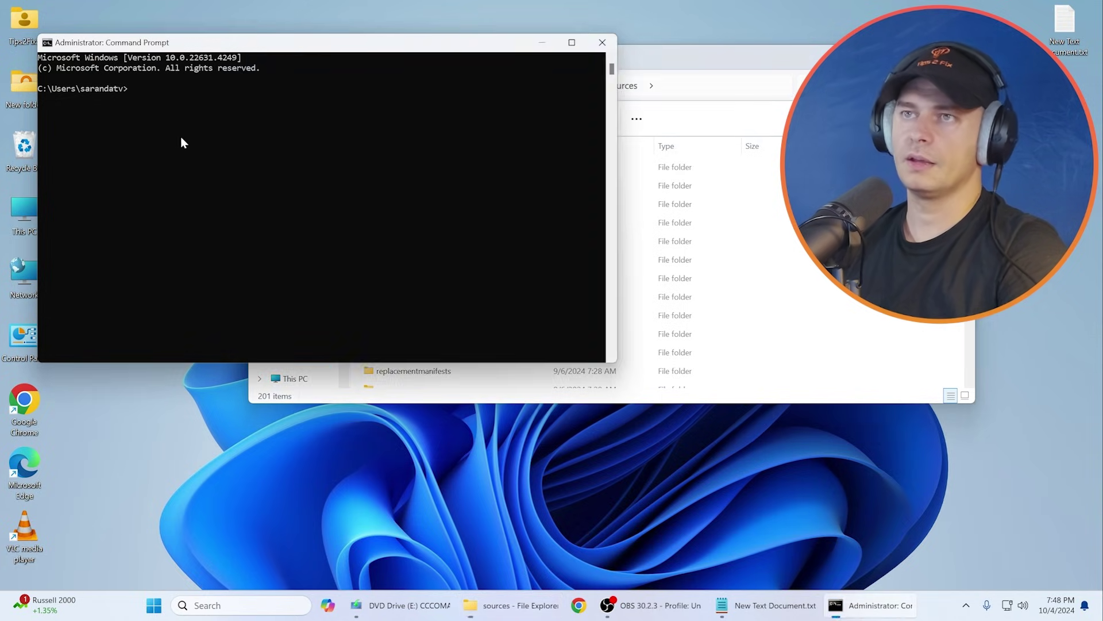
left_click(246, 138)
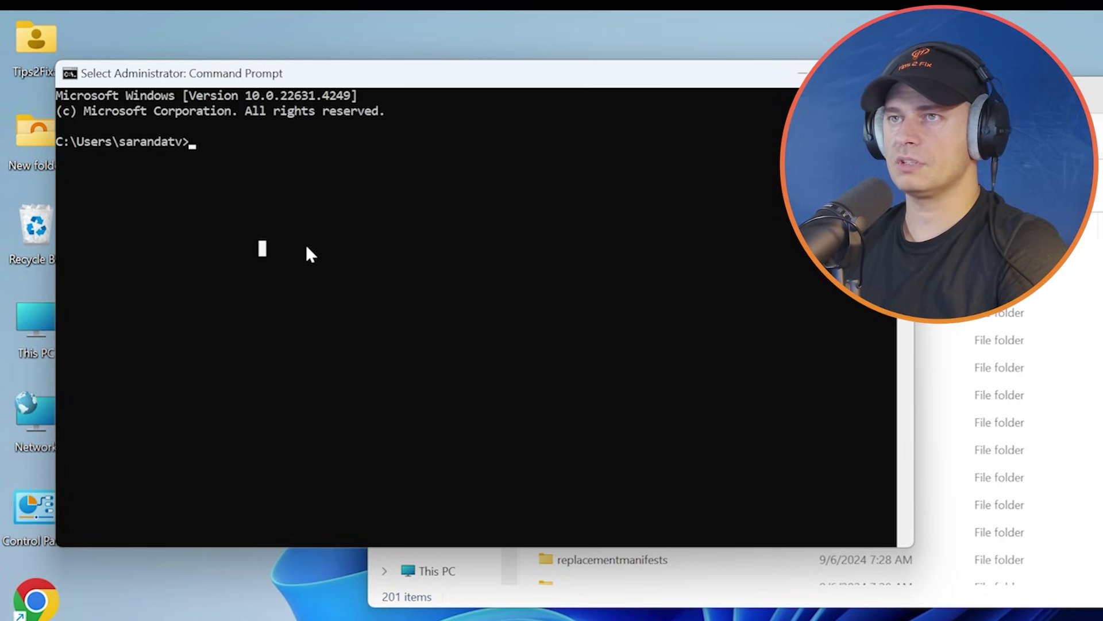
Change the Command Prompt directory to the copied Win11_24H2_English_x64\sources path on the desktop with the cd command.
type("cd")
left_click(311, 217)
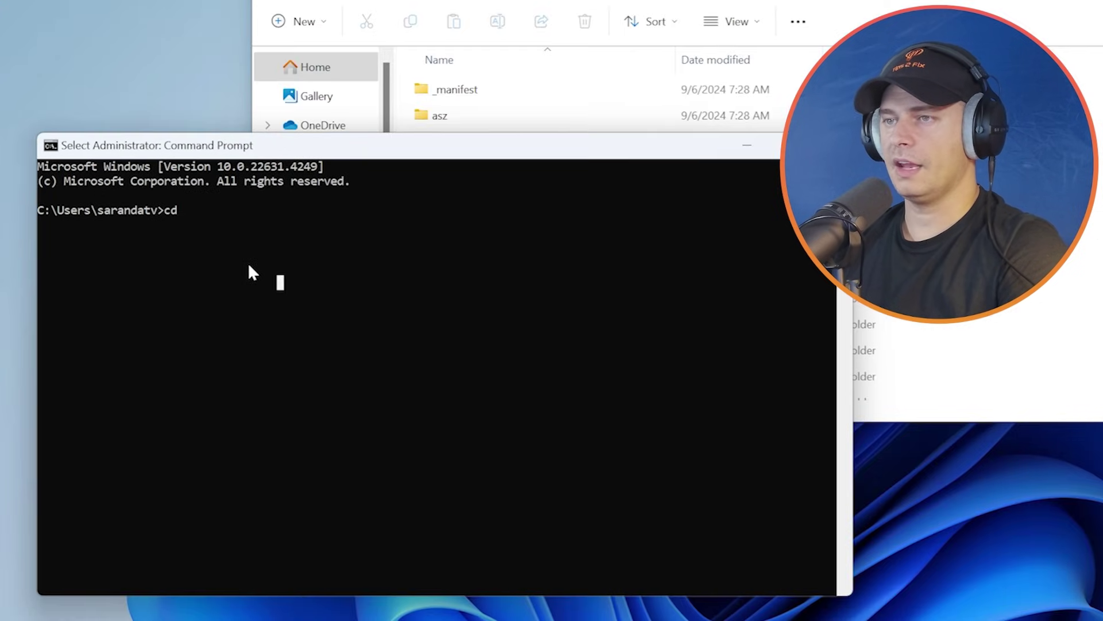
key("ctrl+v")
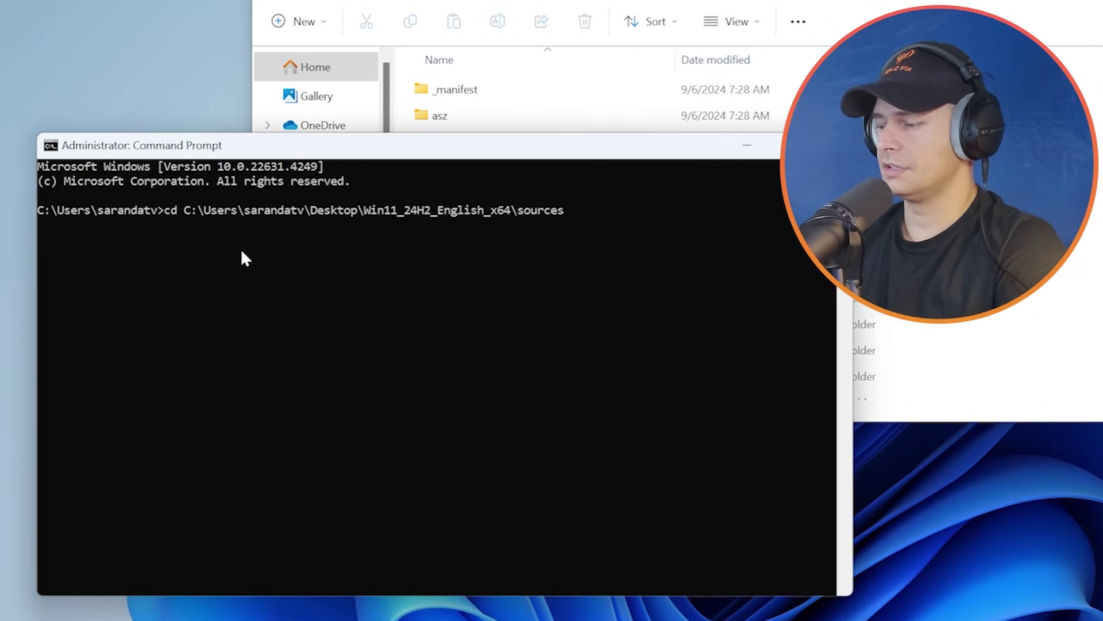
key("Return")
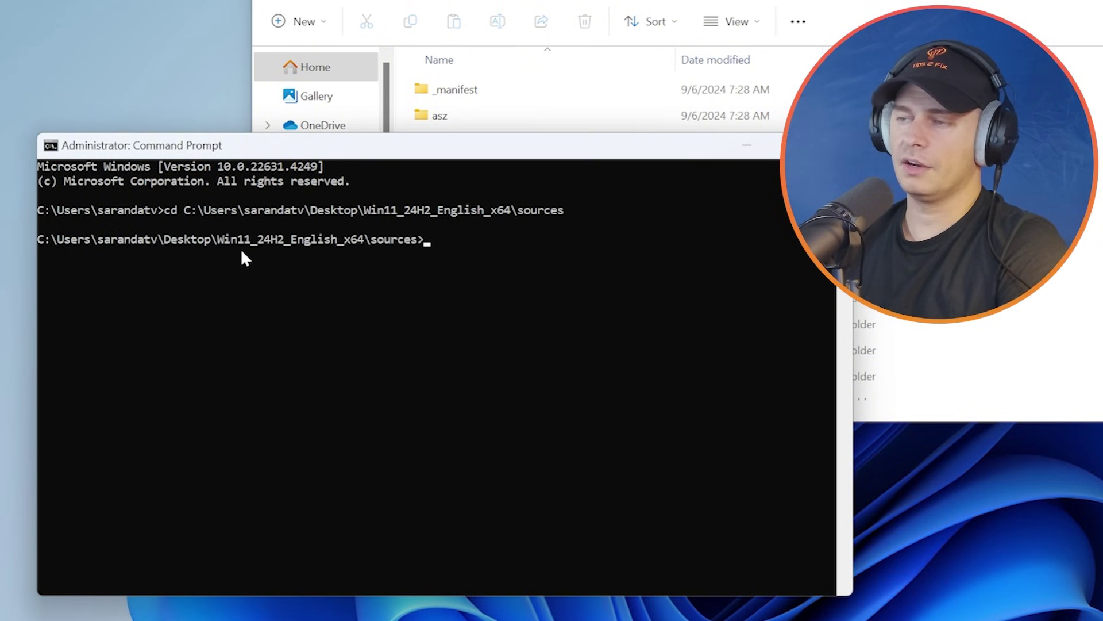
Run "setupprep.exe /product server" from the sources folder in the administrator Command Prompt.
left_click_drag(414, 145, 329, 101)
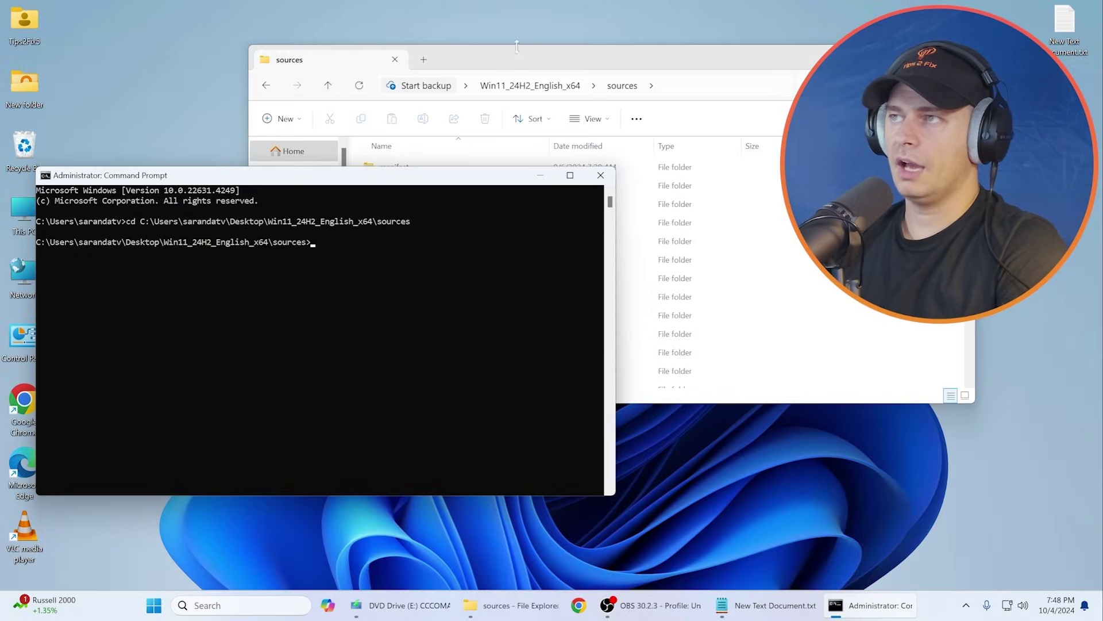
left_click(690, 86)
scroll(485, 302, "down", 10)
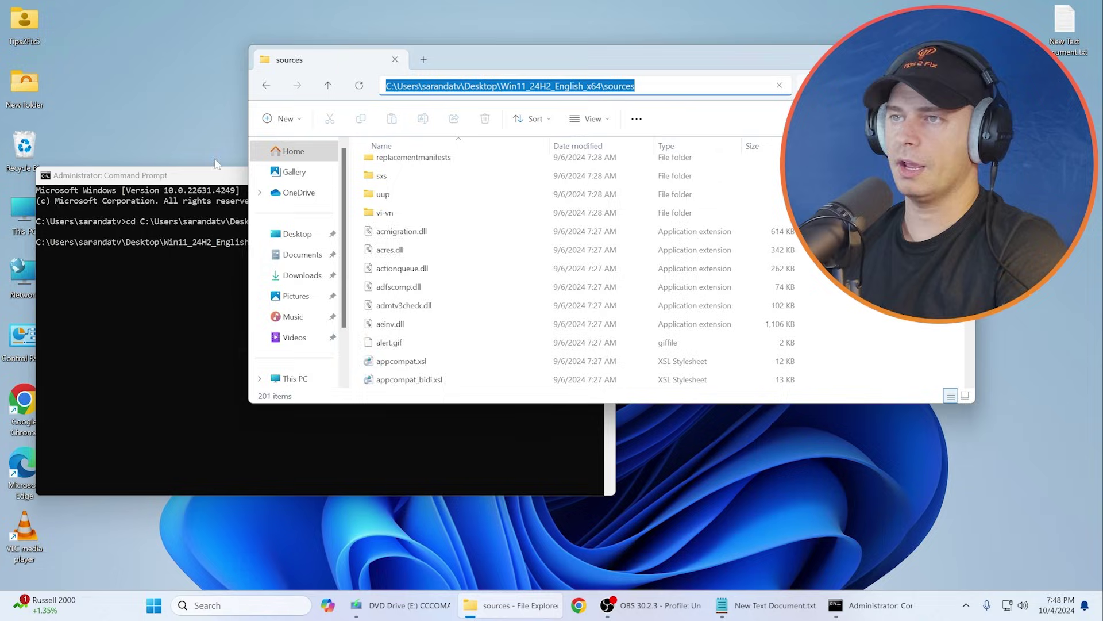
left_click(189, 178)
left_click(351, 257)
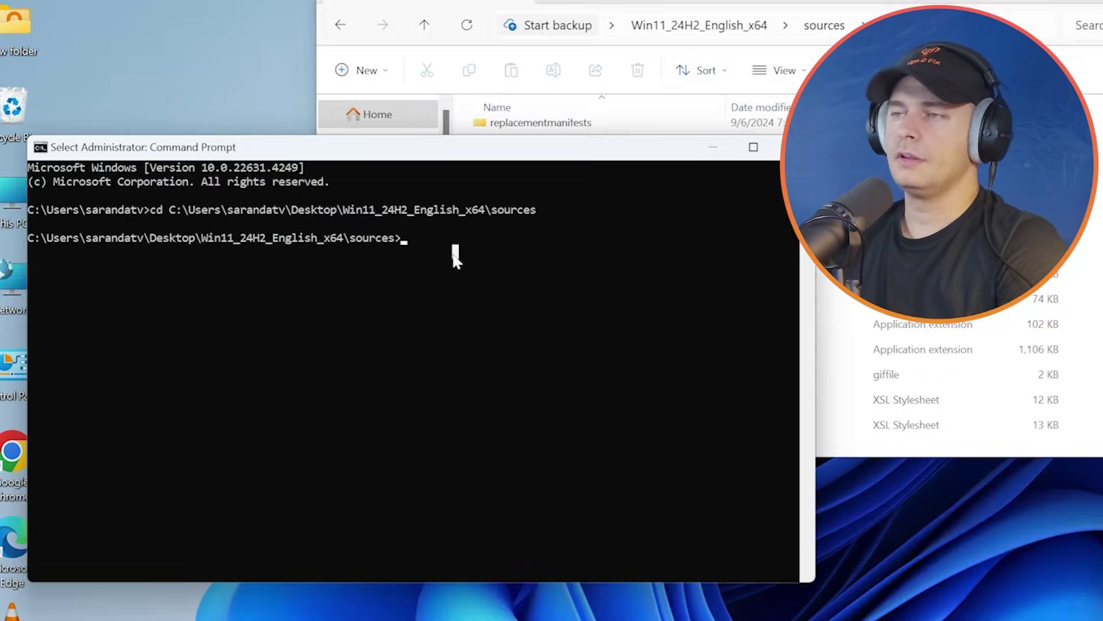
type("set")
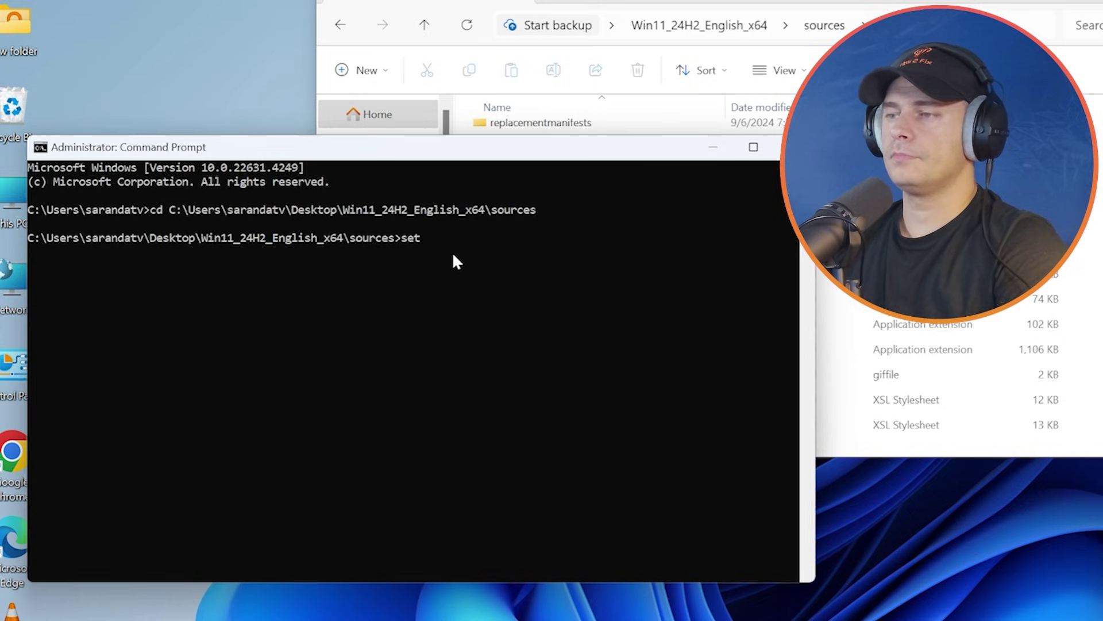
type("upp")
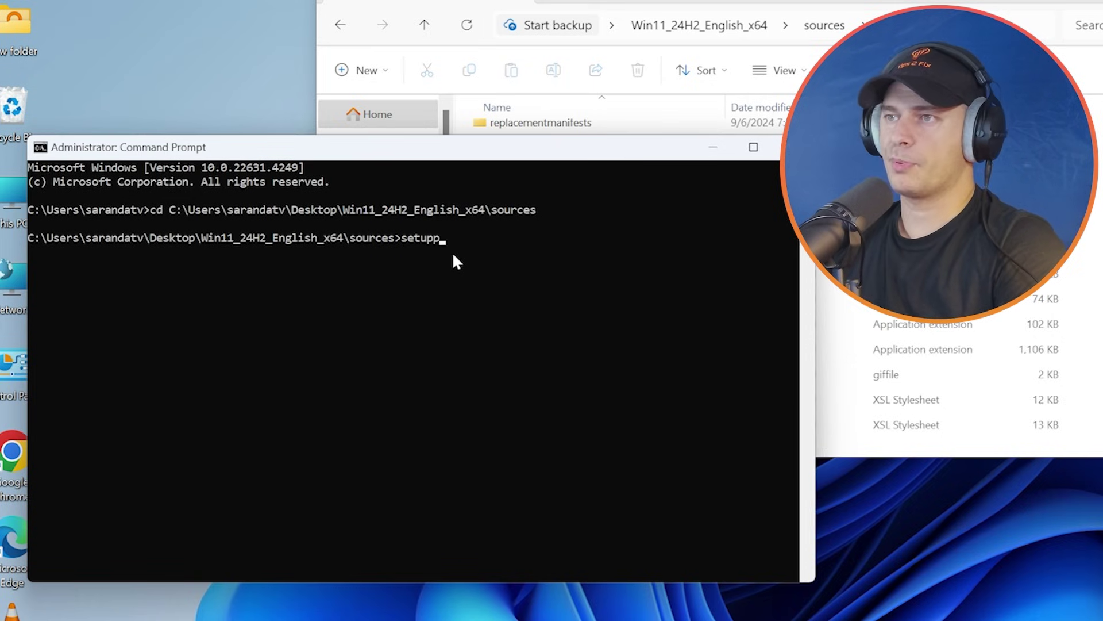
type("rep")
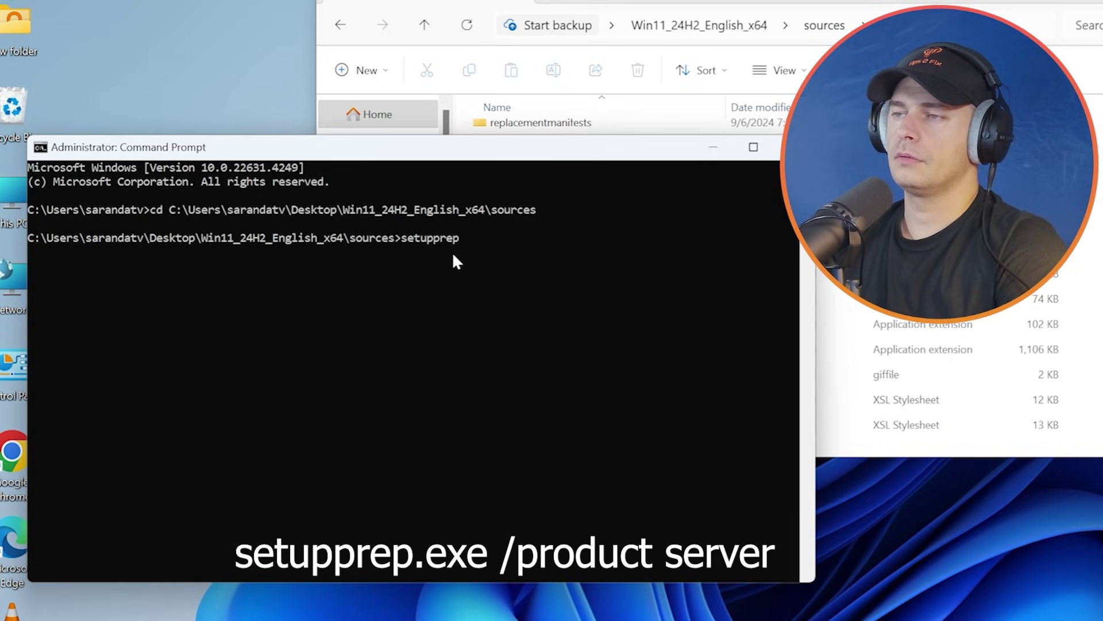
type(".e")
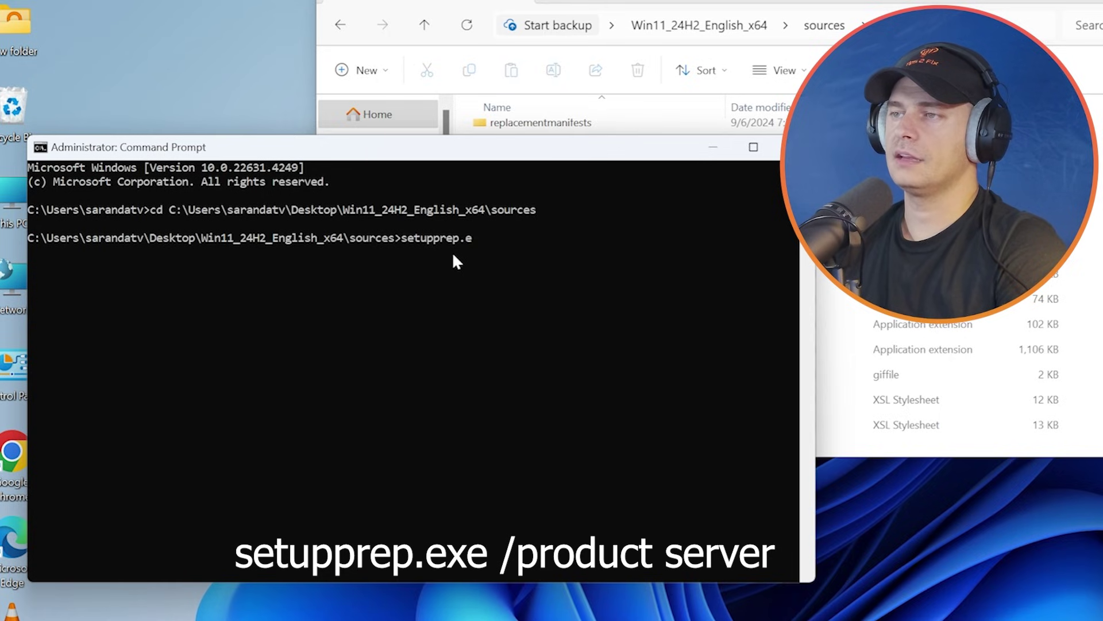
type("xe ")
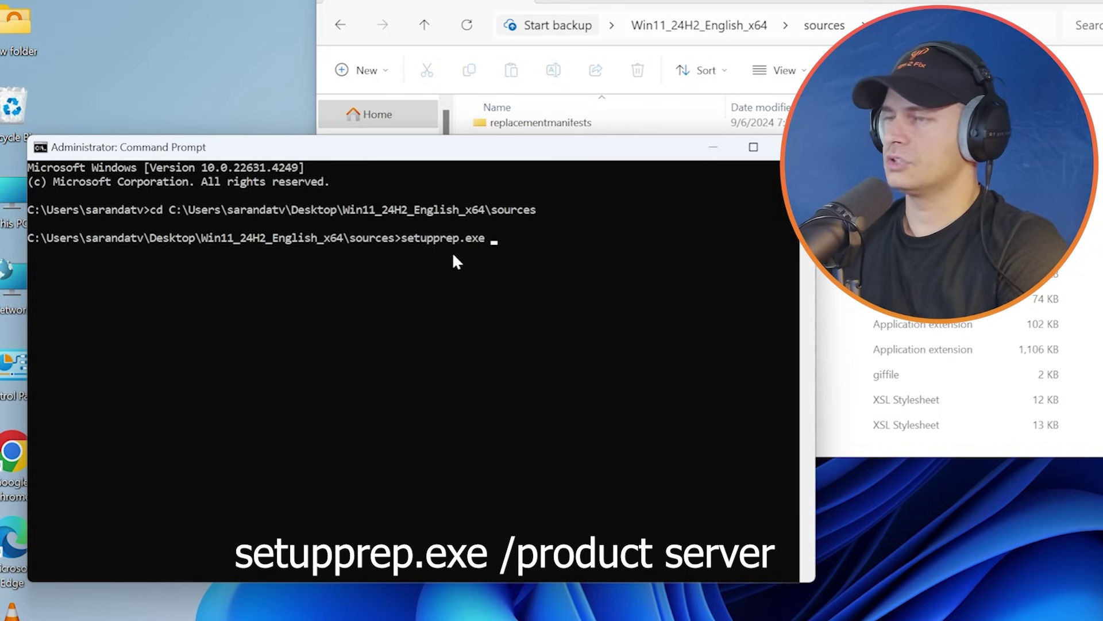
type("/")
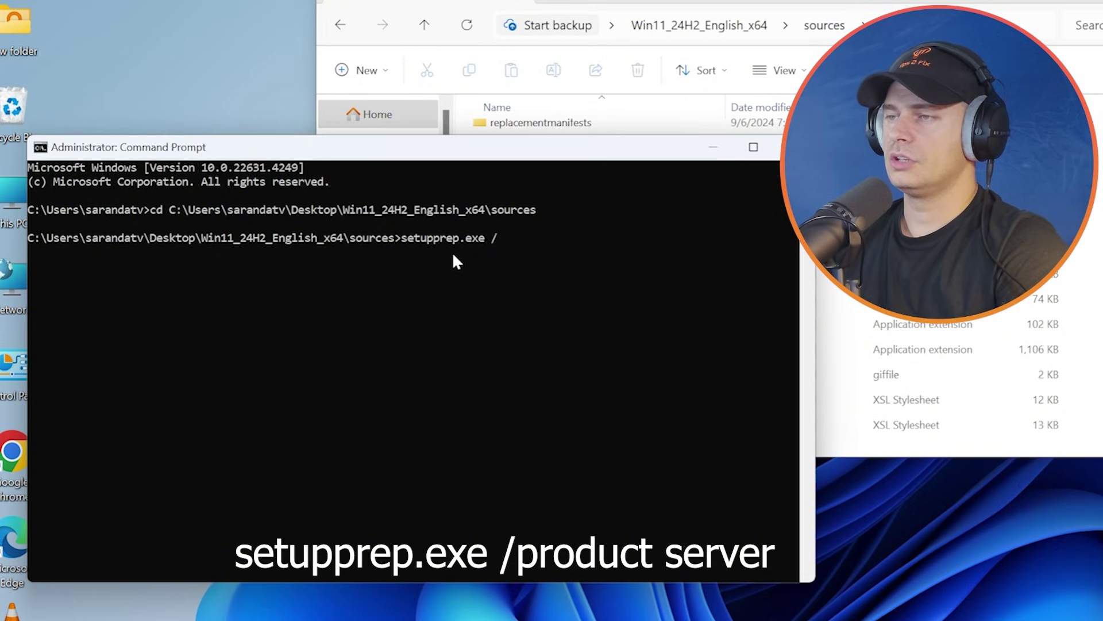
left_click(619, 366)
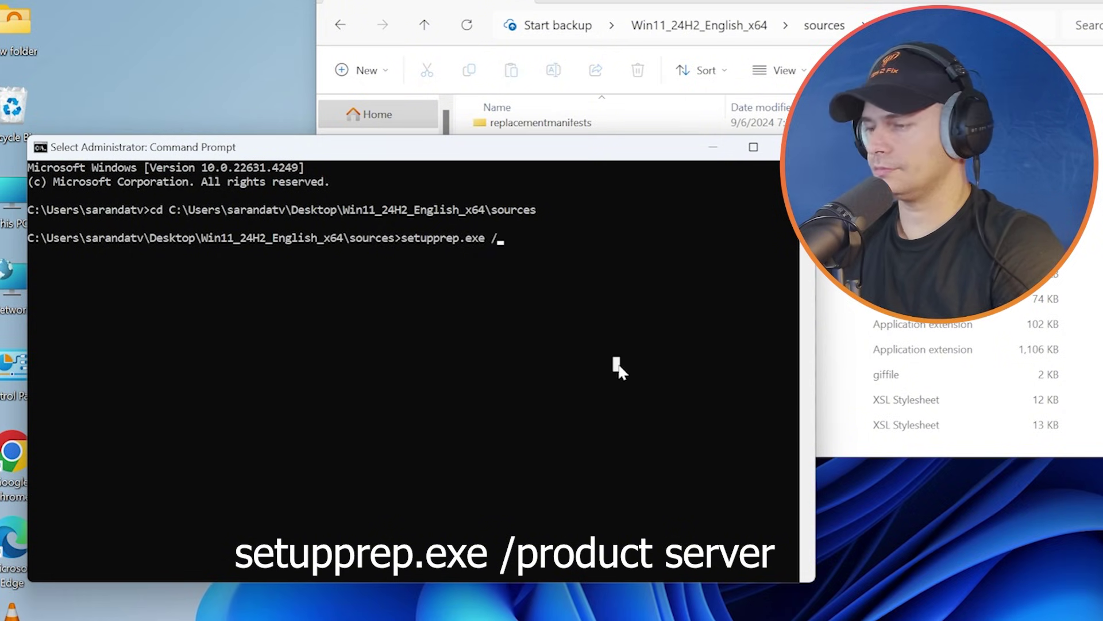
type("product server")
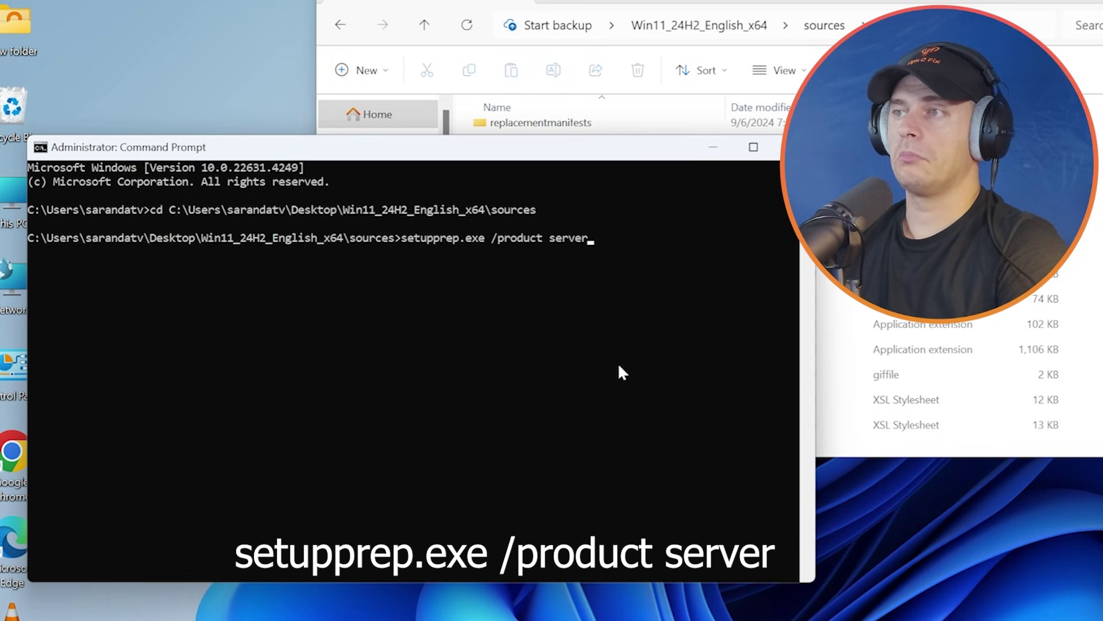
key("Return")
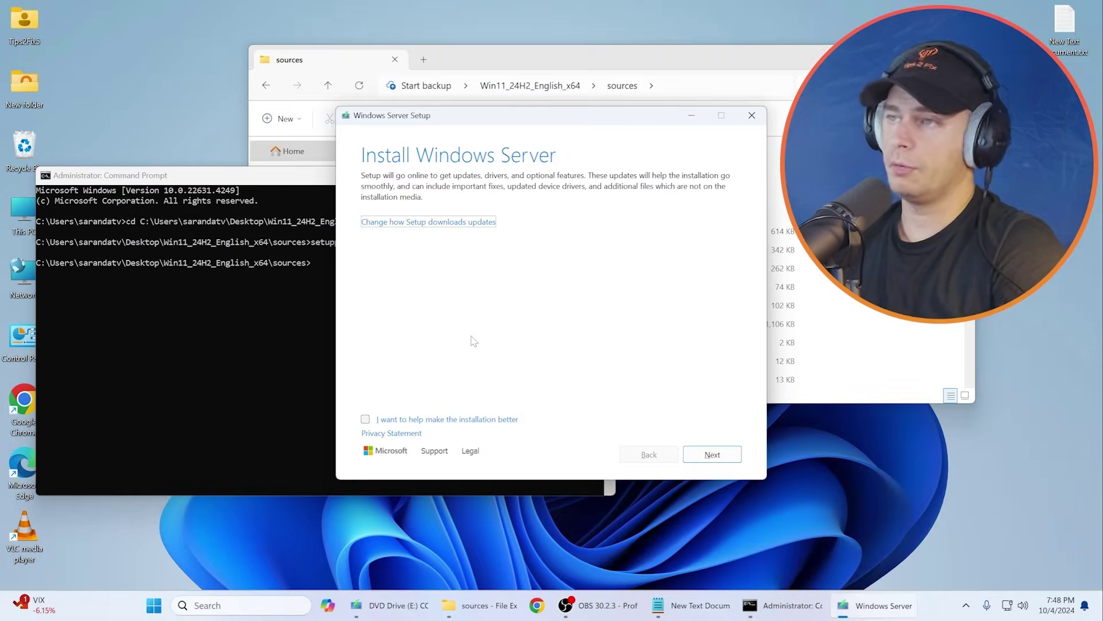
Change how Windows Server Setup downloads updates to "Not right now" and continue to the following page.
left_click_drag(460, 120, 228, 99)
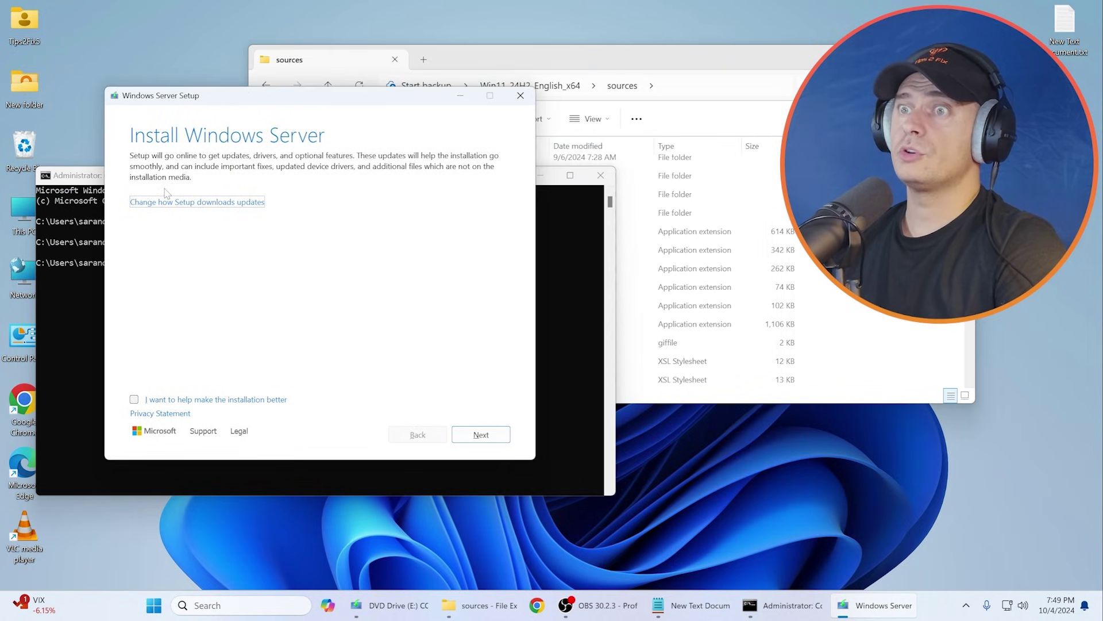
left_click(896, 59)
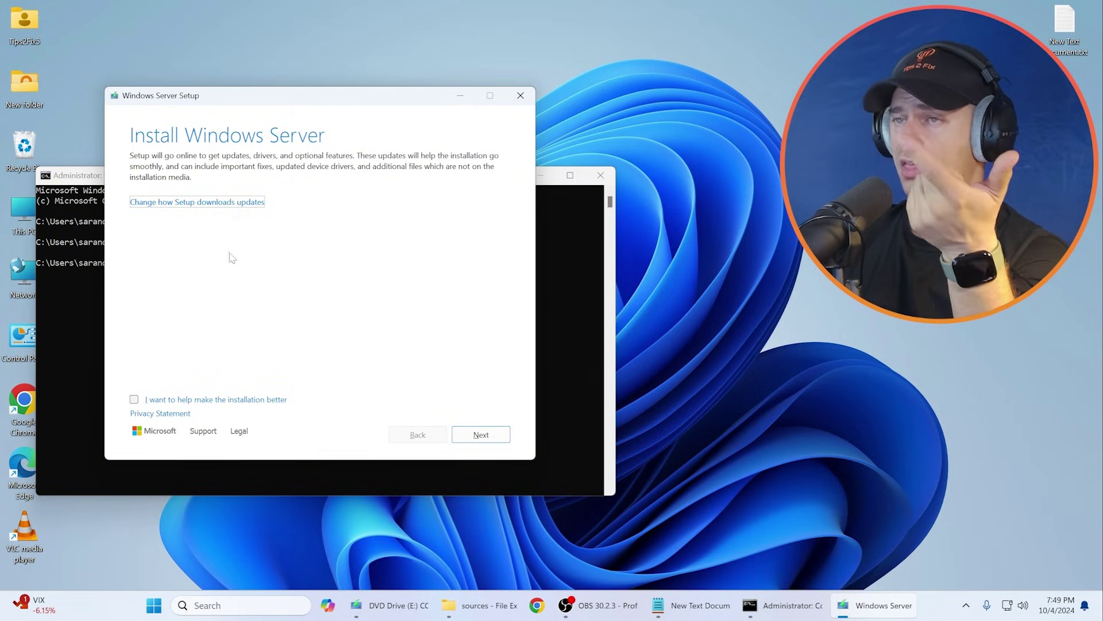
left_click(160, 203)
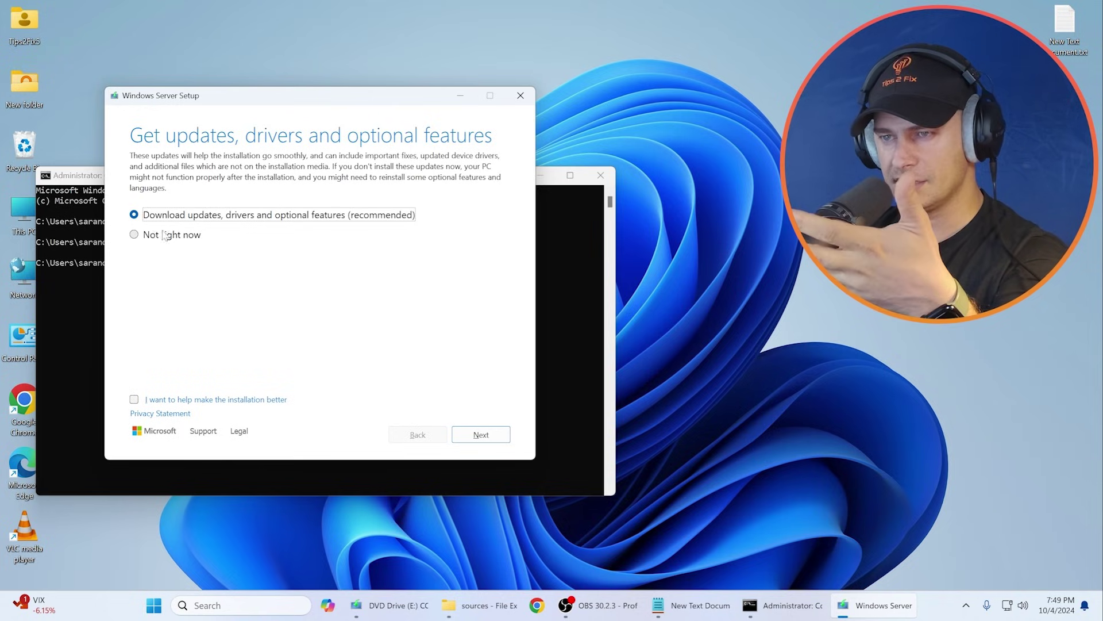
left_click(134, 236)
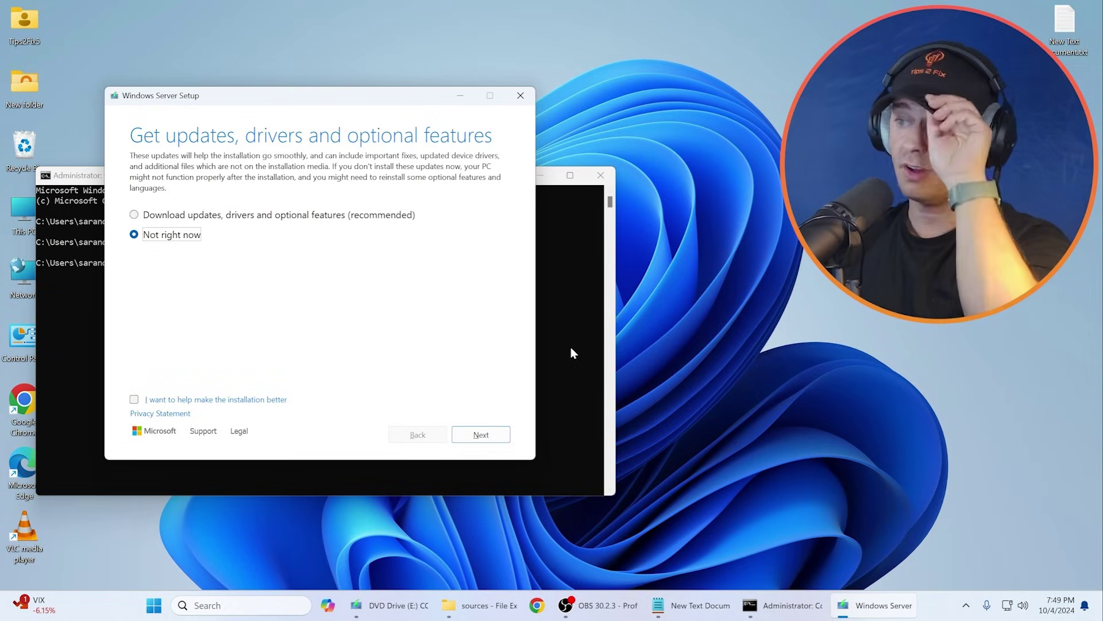
left_click(481, 435)
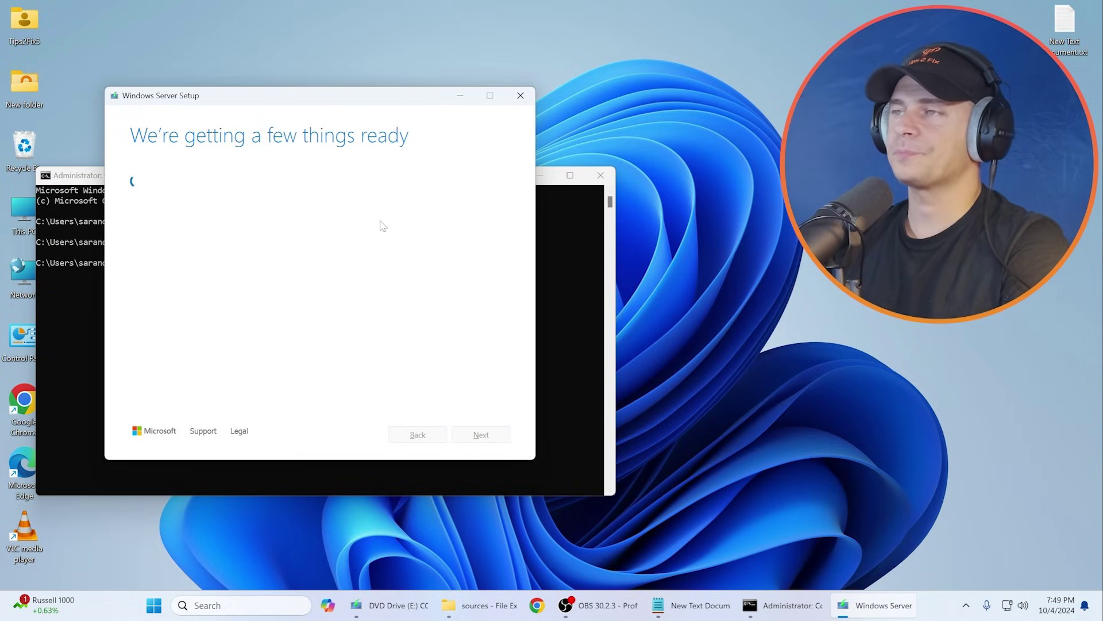
Close the administrator Command Prompt window while setup keeps running.
left_click(560, 190)
left_click(540, 174)
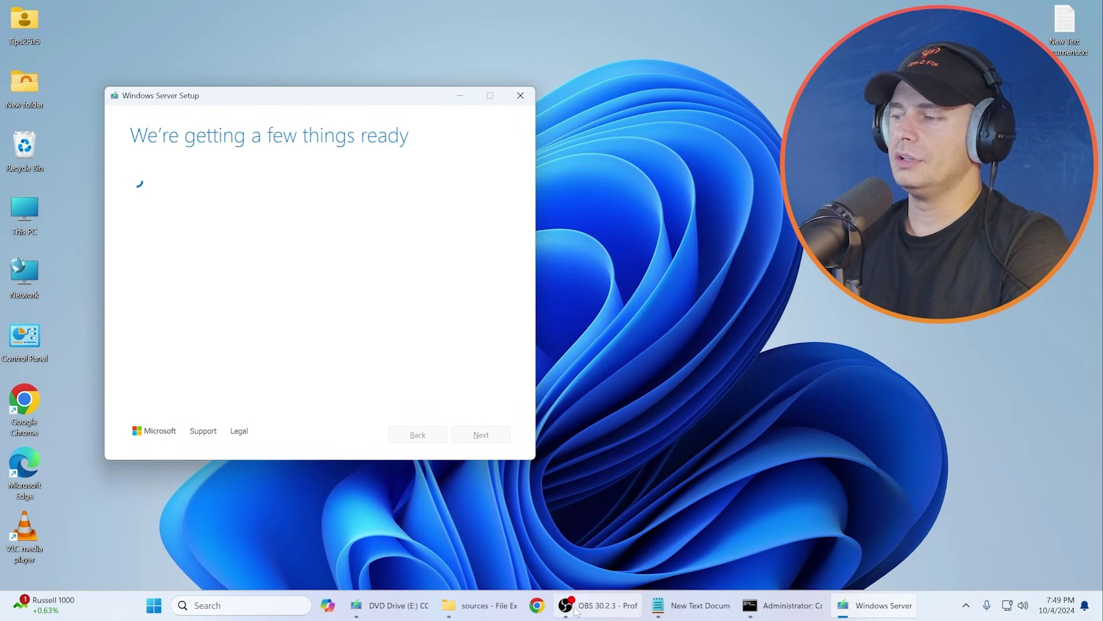
left_click(747, 609)
left_click(601, 174)
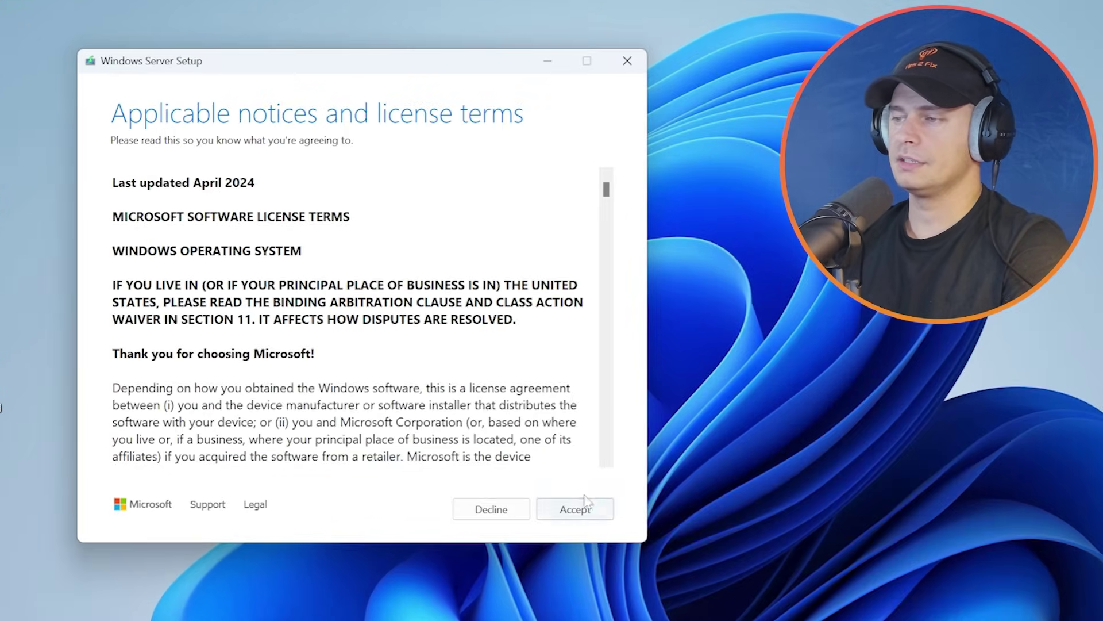
Accept the license terms and continue with "Keep files, settings, and apps" as what to keep.
left_click(580, 508)
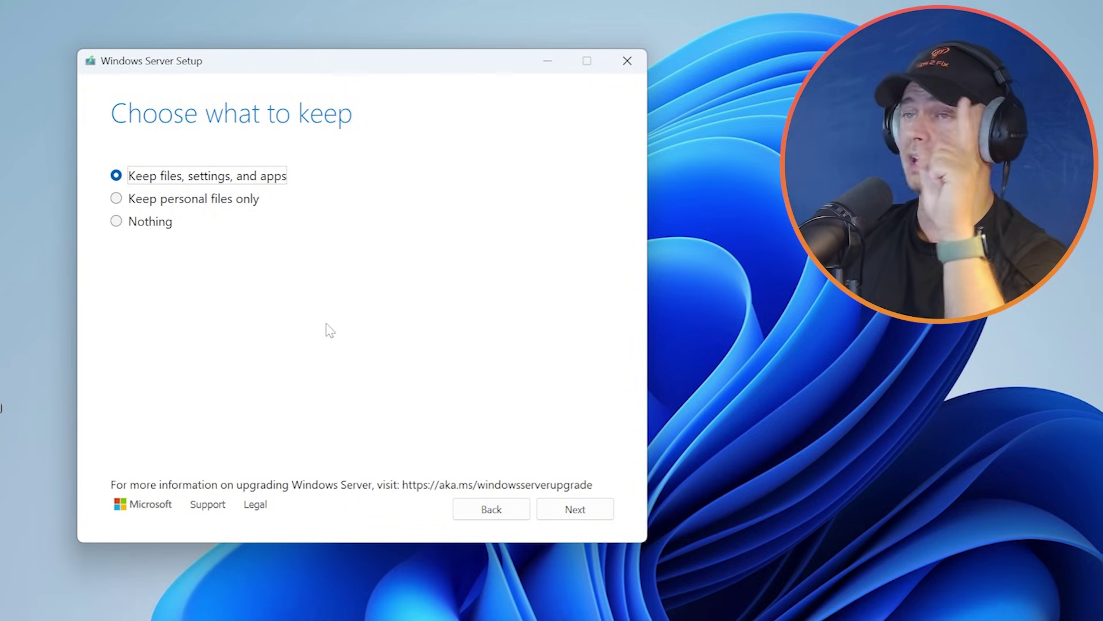
left_click(566, 510)
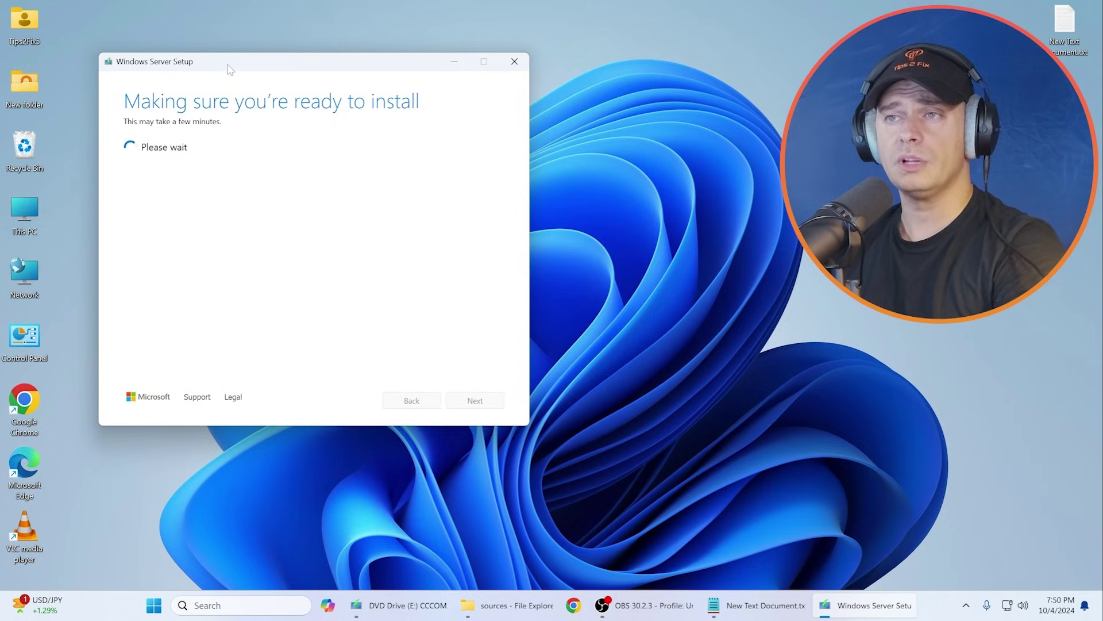
Open the extracted Win11_24H2_English_x64 folder on the desktop, locate its setup.exe, and return to the desktop.
left_click_drag(230, 69, 554, 101)
double_click(329, 147)
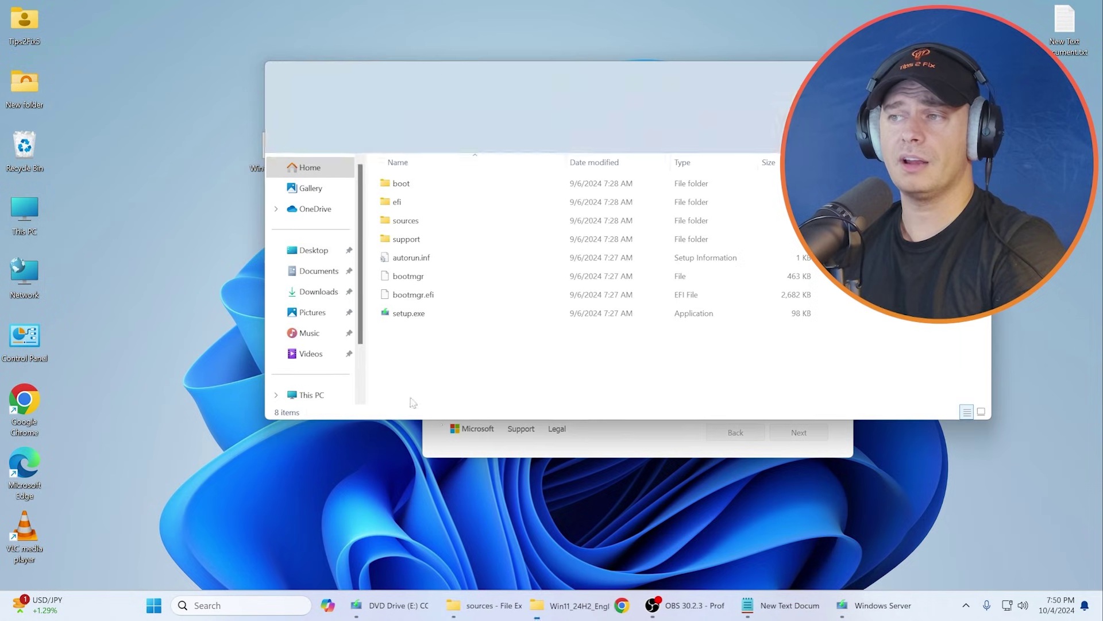
left_click(431, 314)
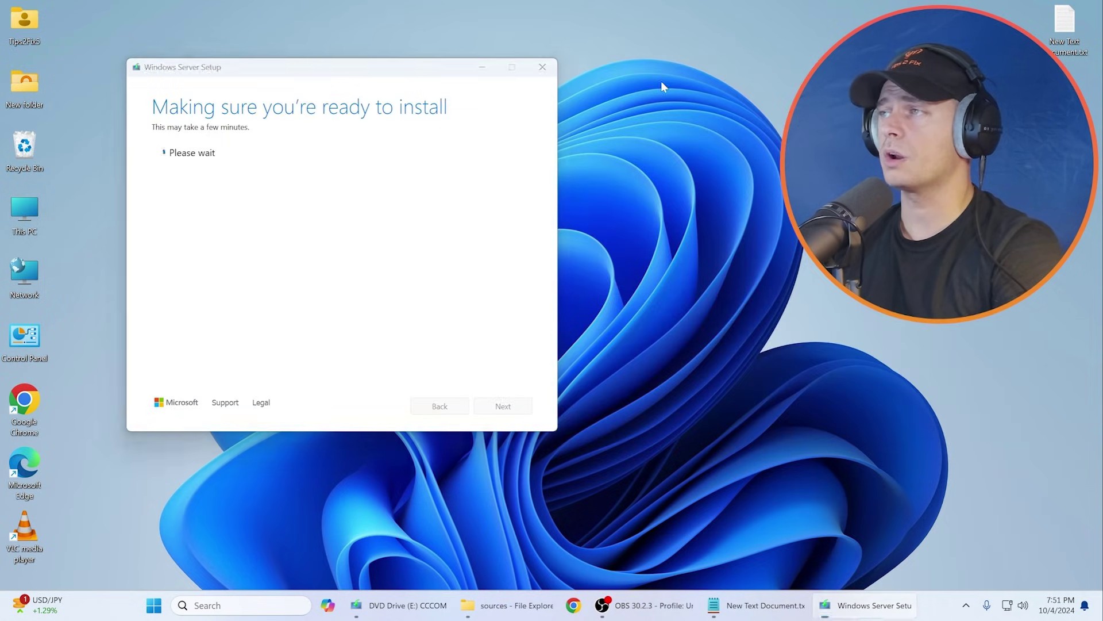
right_click(661, 81)
left_click(697, 120)
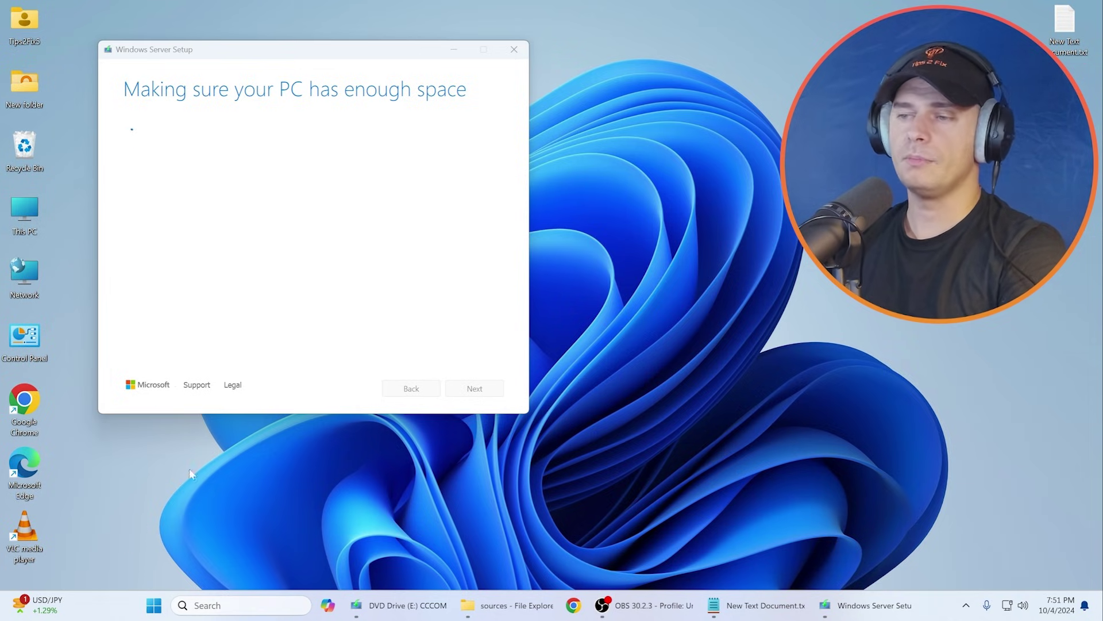
Search Windows for "tem", open the temporary files setting to view local disk storage, and close Settings.
left_click(237, 611)
type("tem")
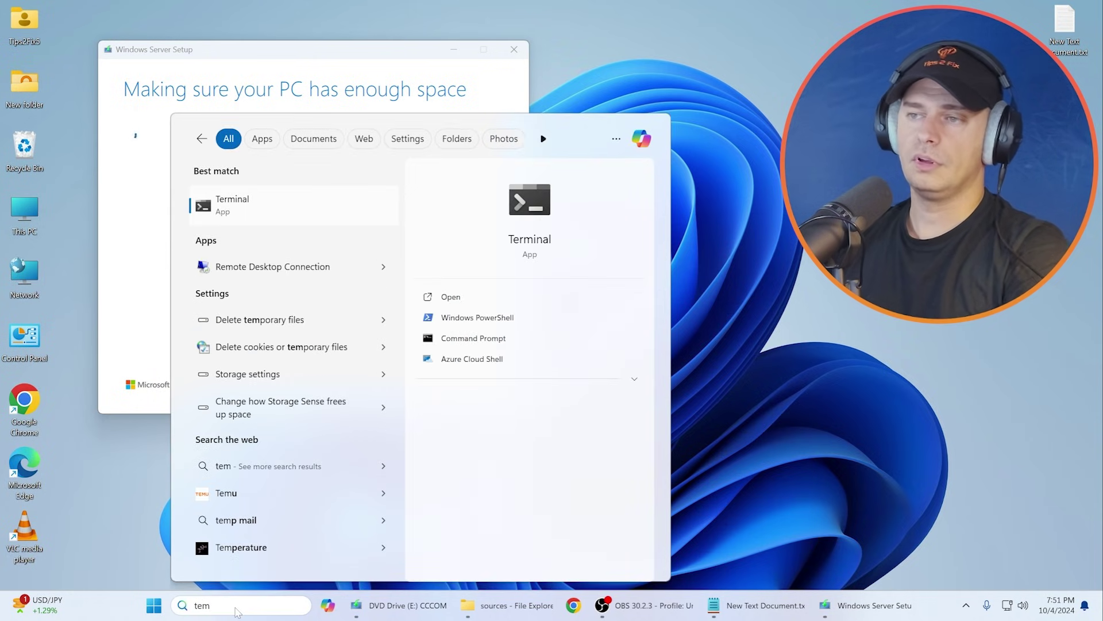
left_click(253, 325)
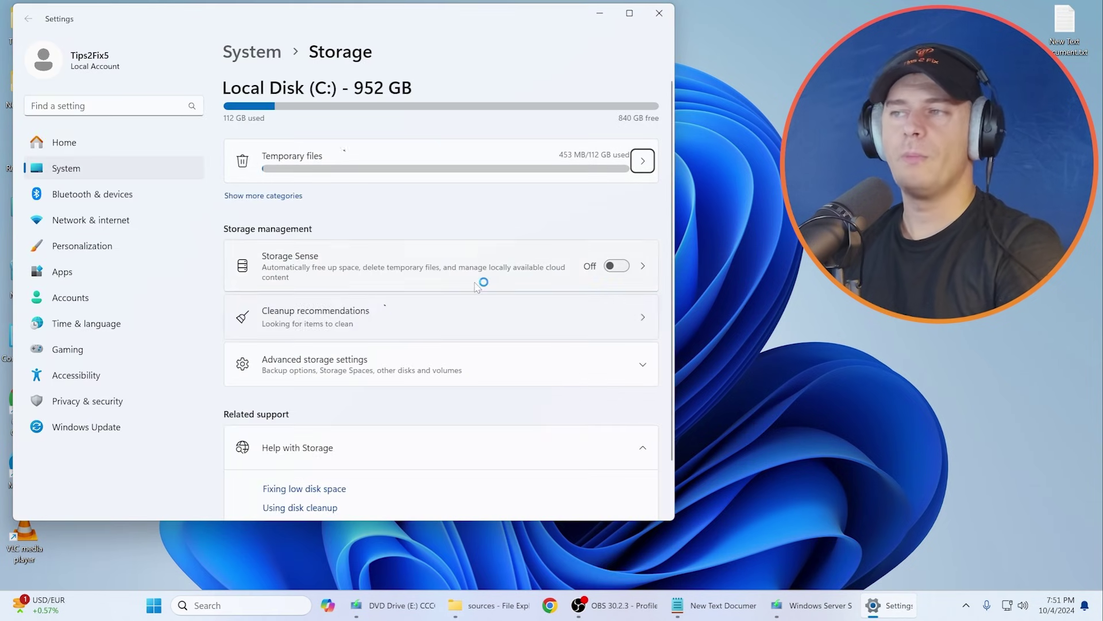
left_click(659, 13)
Return to Windows Server Setup and start installing Windows 11 Pro with files, settings, and apps kept.
left_click(854, 608)
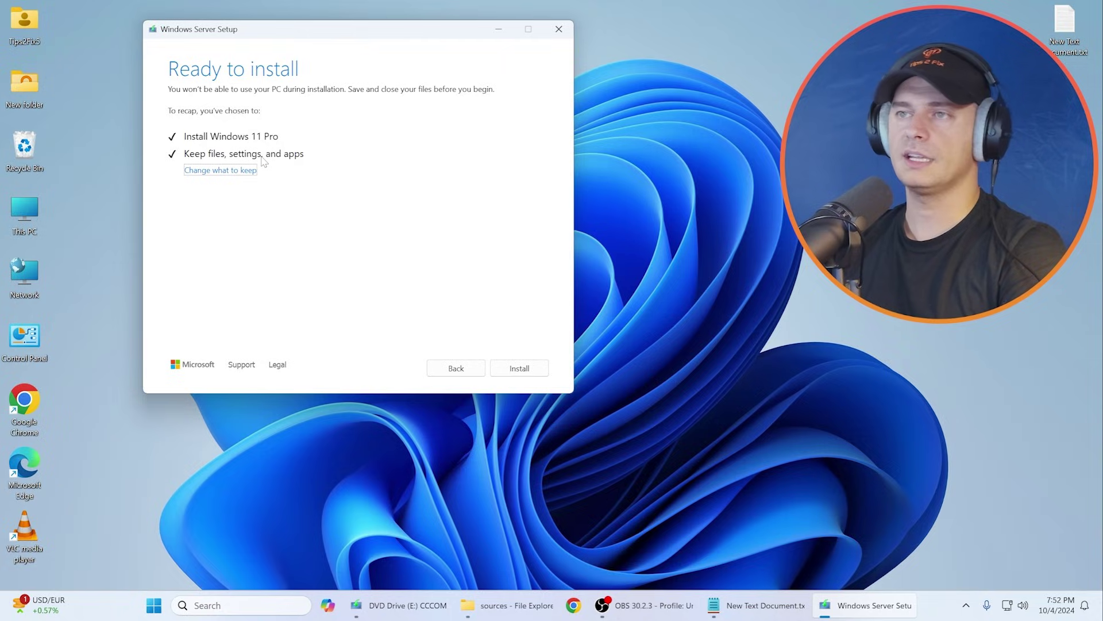
left_click(523, 370)
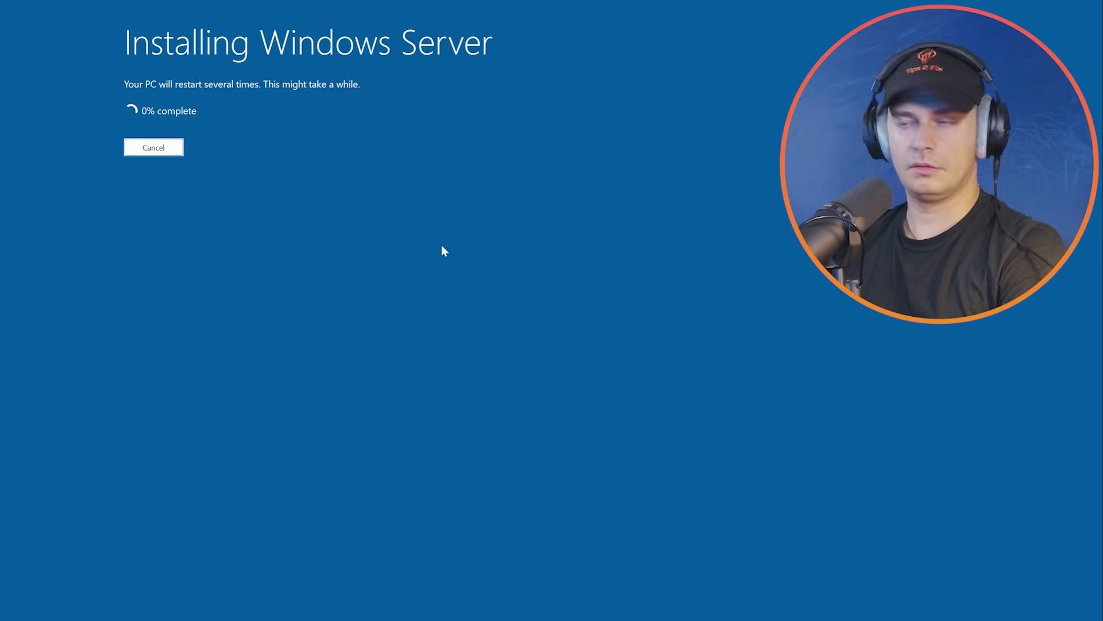
Bring up the open New Text Document.txt over the installation screen and close it.
key("super")
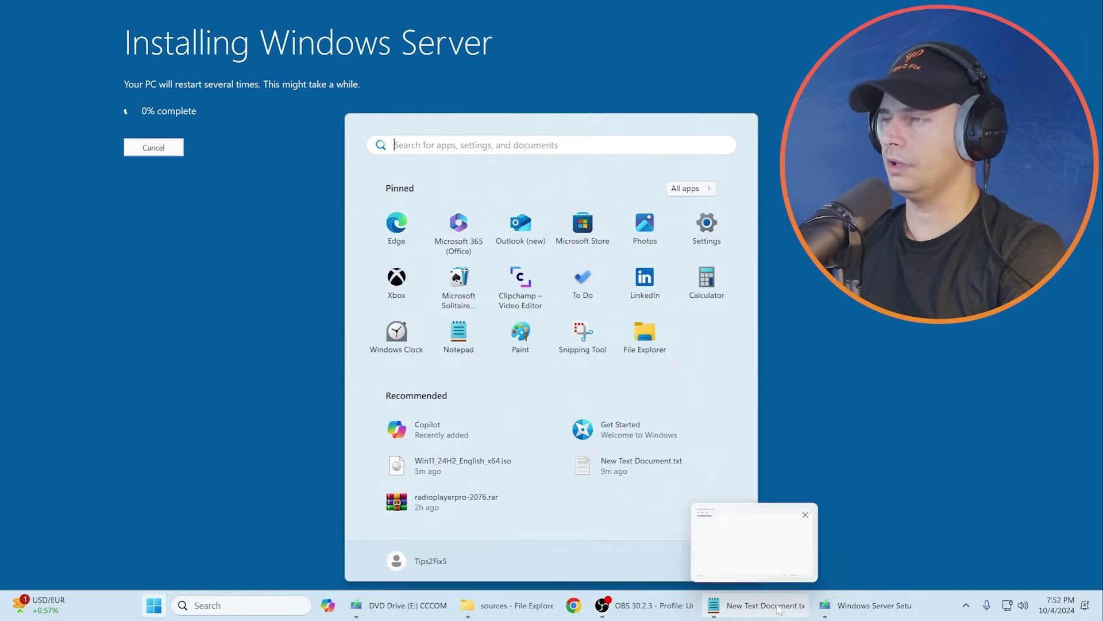
left_click(758, 605)
left_click(1016, 59)
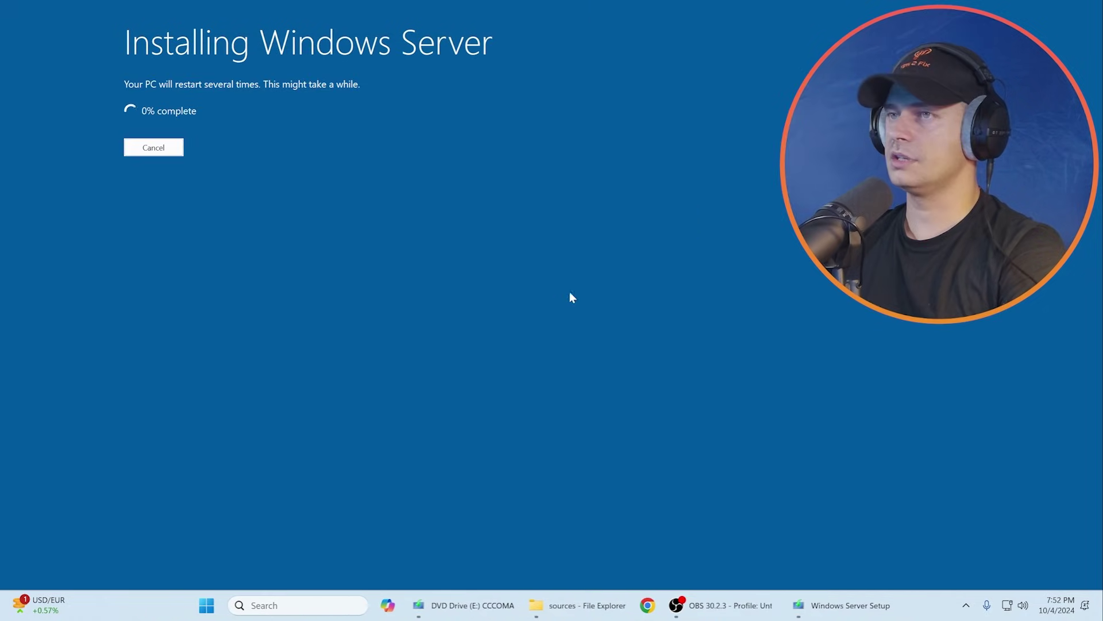
mouse_move(717, 609)
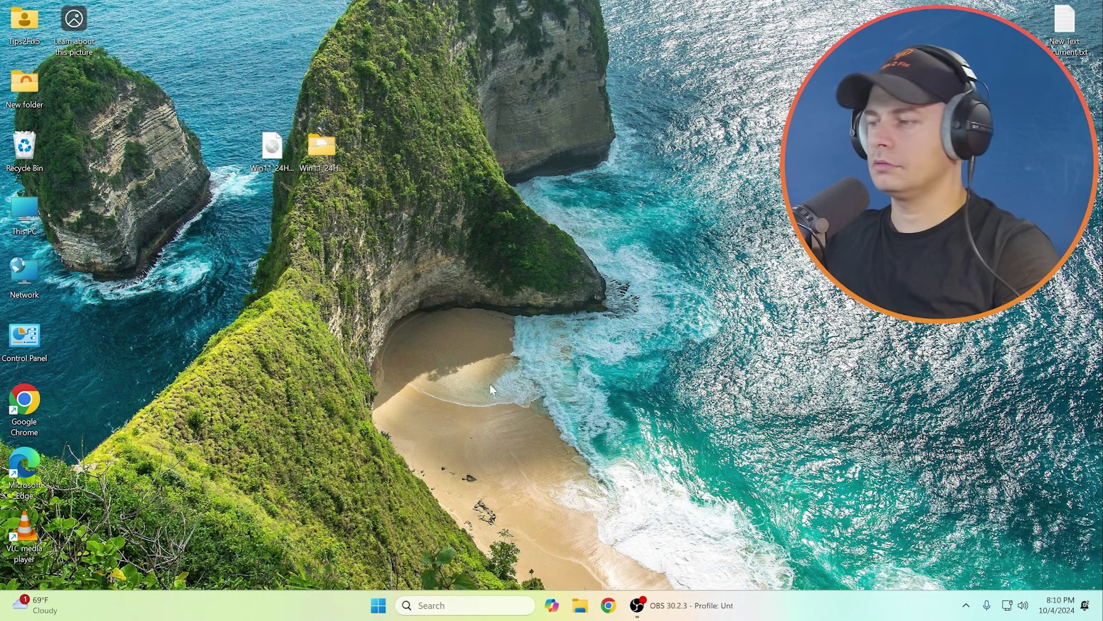
right_click(432, 201)
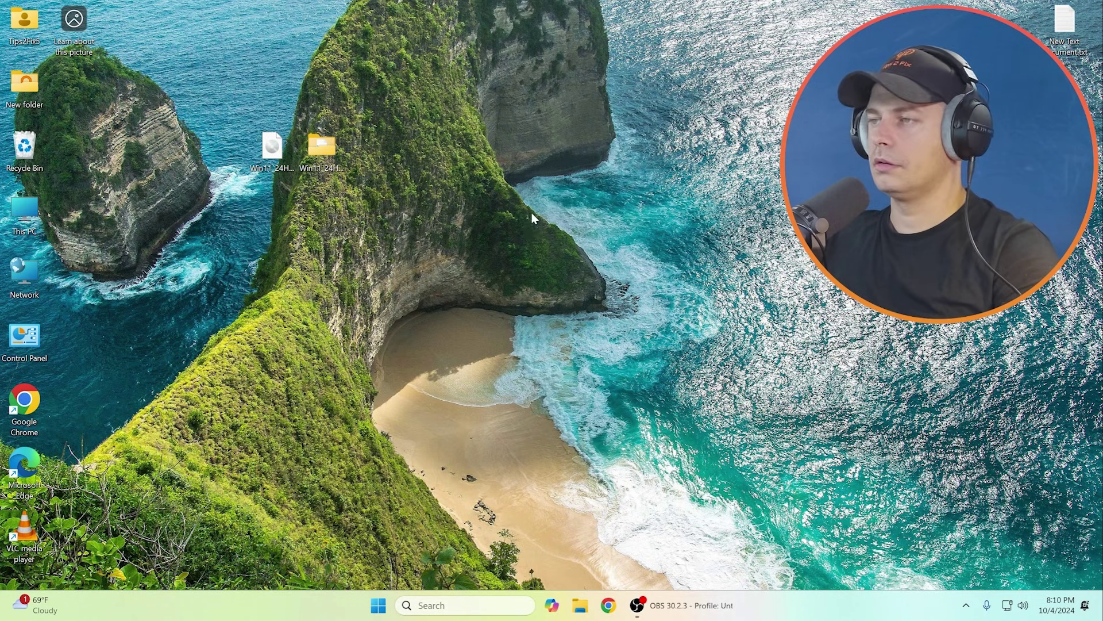
Open the properties of This PC and examine the processor and the installed Windows version in the specifications.
left_click(143, 282)
right_click(19, 208)
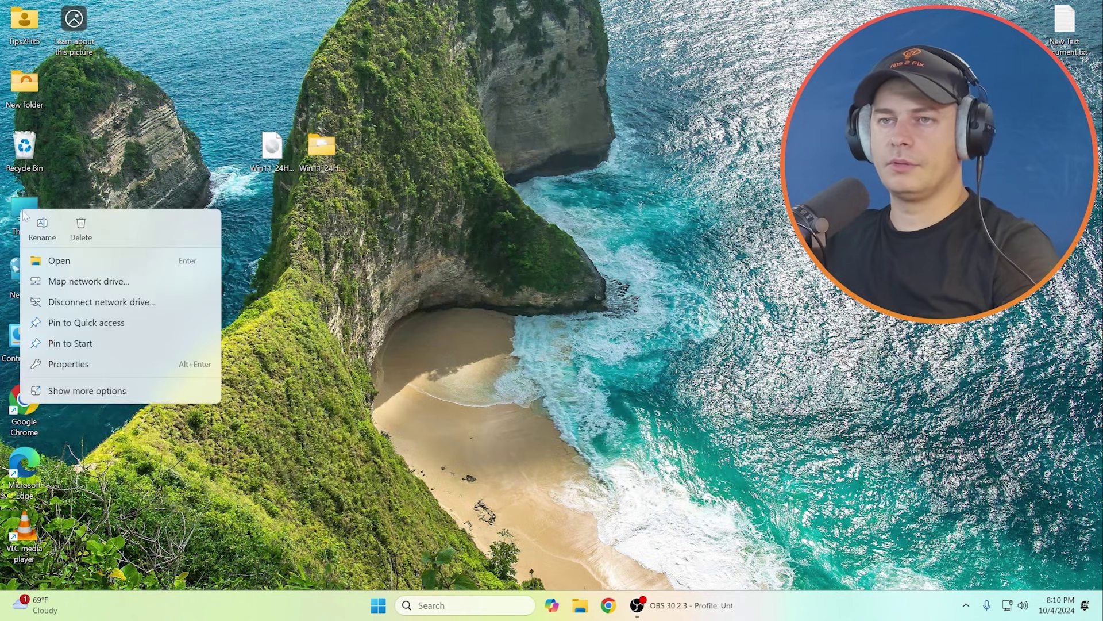
left_click(81, 364)
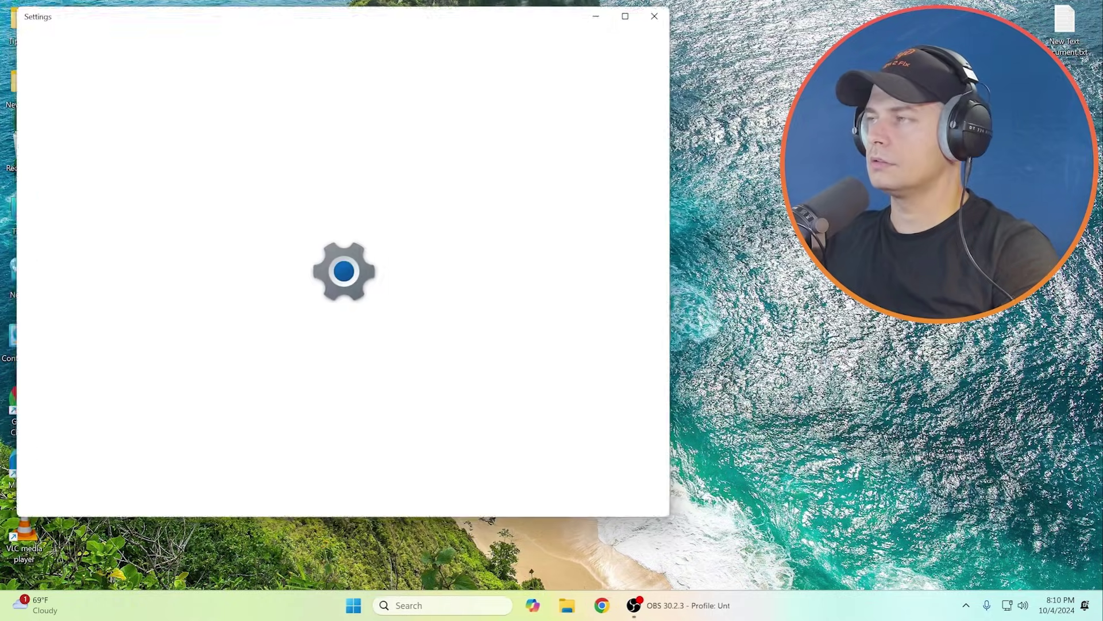
left_click_drag(494, 22, 650, 22)
scroll(496, 309, "down", 3)
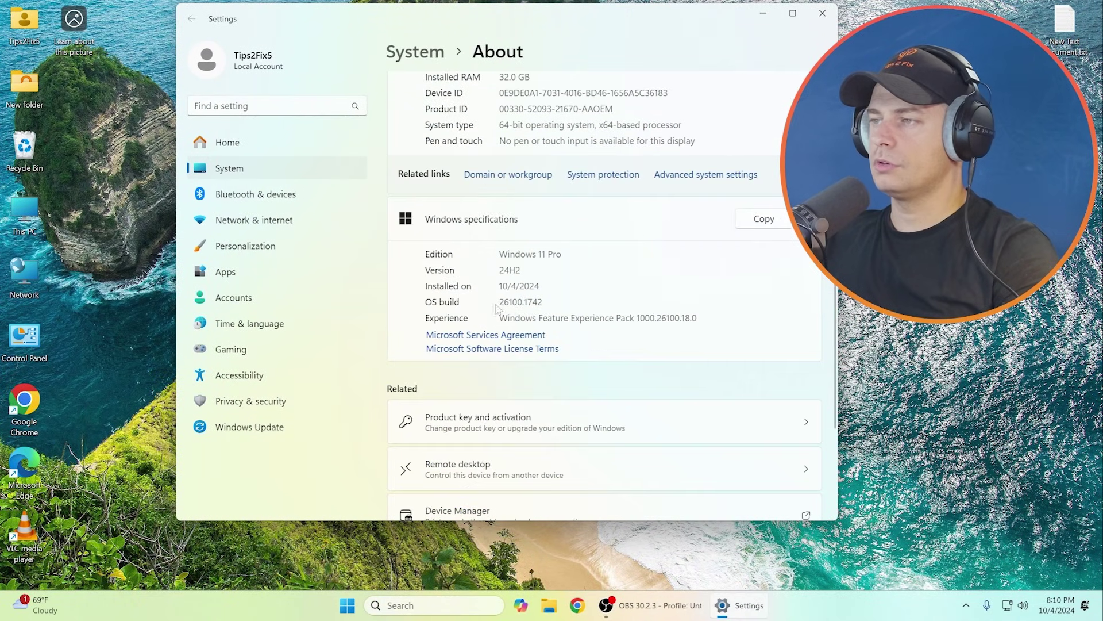
scroll(655, 292, "up", 3)
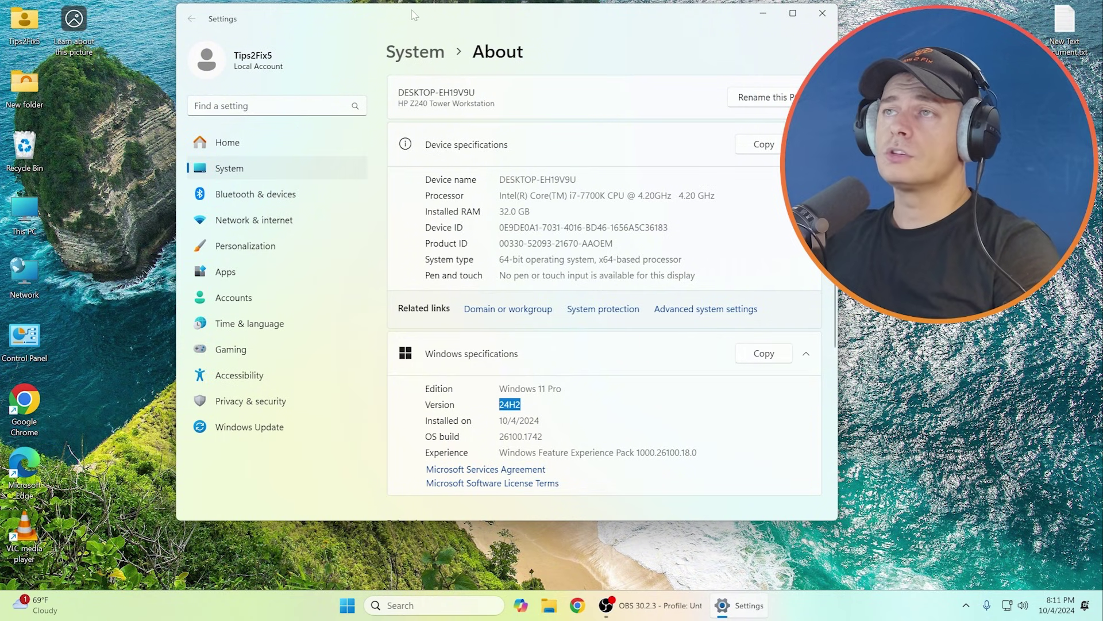
left_click_drag(414, 15, 361, 24)
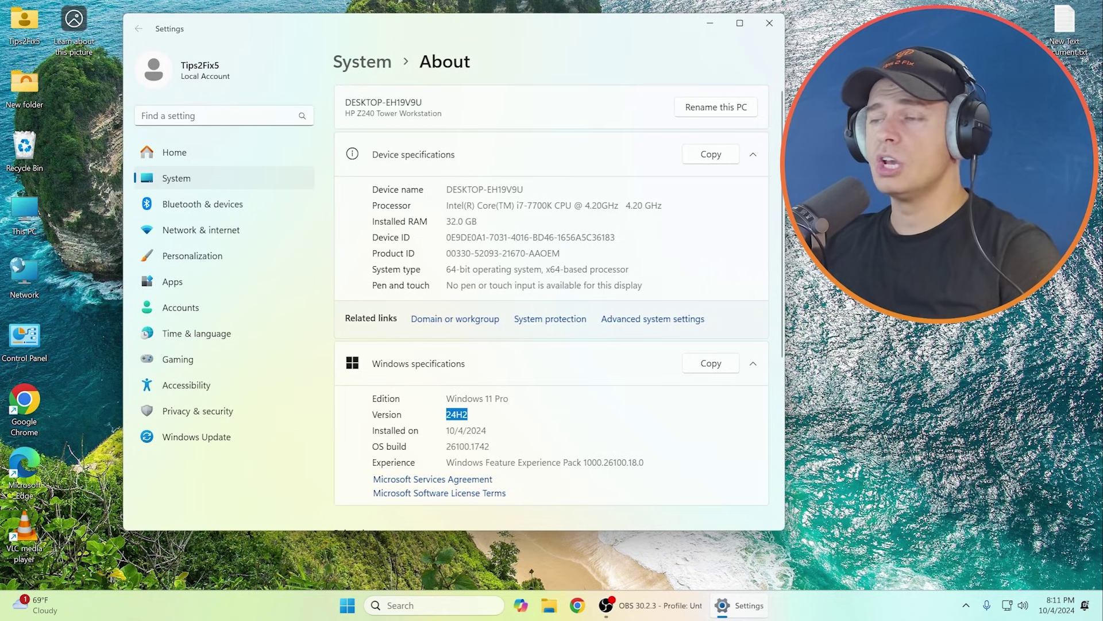
left_click_drag(593, 27, 570, 32)
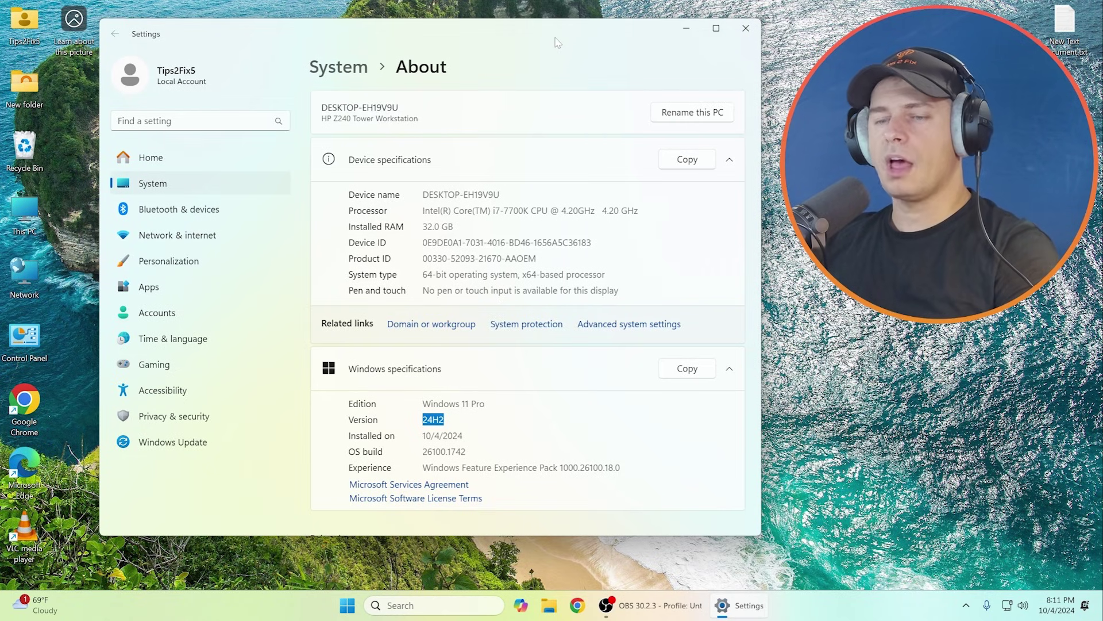
left_click_drag(497, 40, 510, 37)
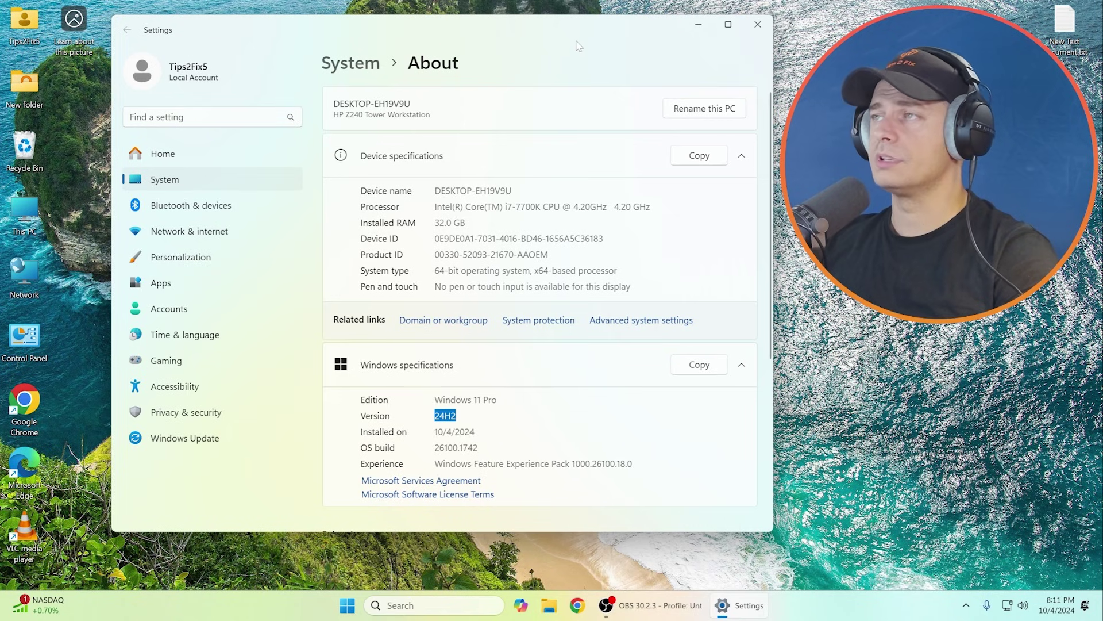
Check for updates in Windows Update and examine which Windows version the available cumulative update is for.
left_click_drag(577, 45, 508, 54)
left_click(224, 448)
left_click(685, 131)
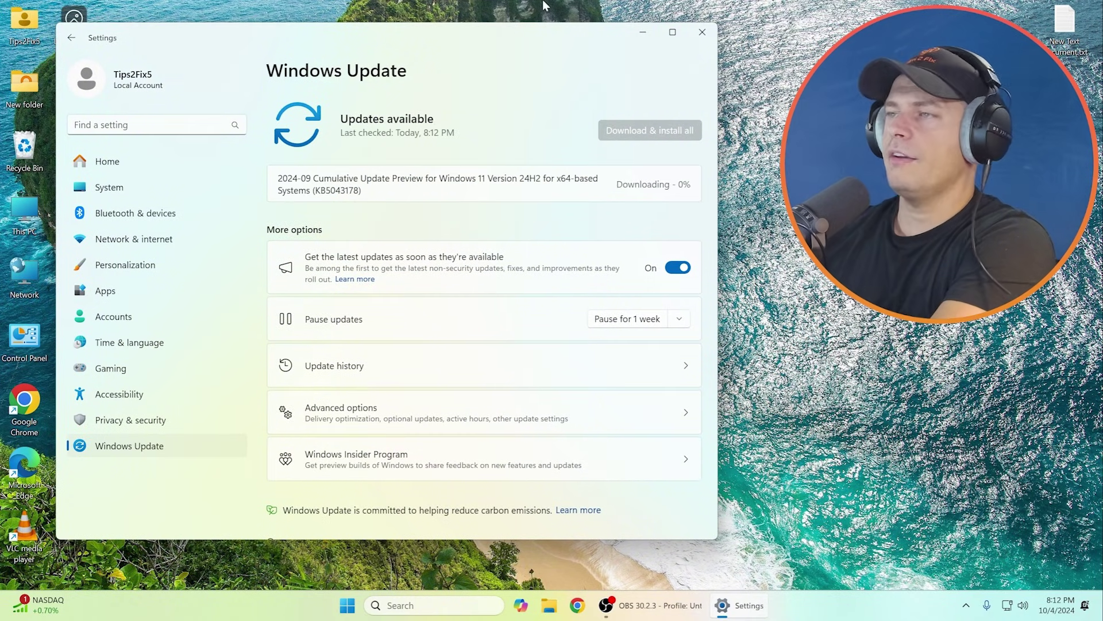
left_click_drag(472, 178, 493, 179)
left_click(524, 178)
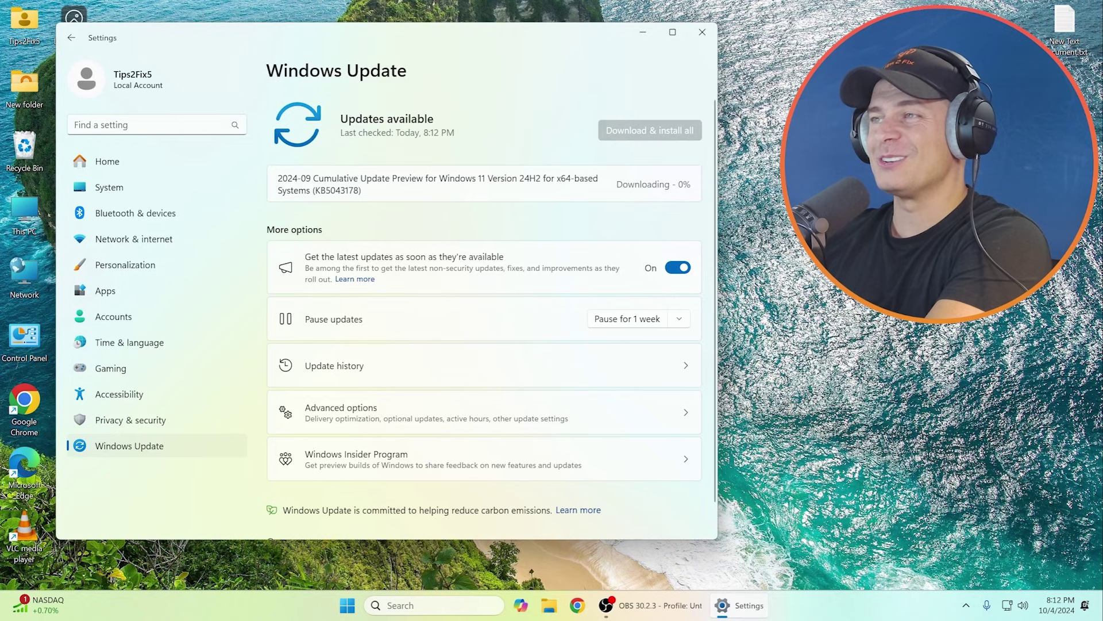
left_click_drag(519, 178, 559, 179)
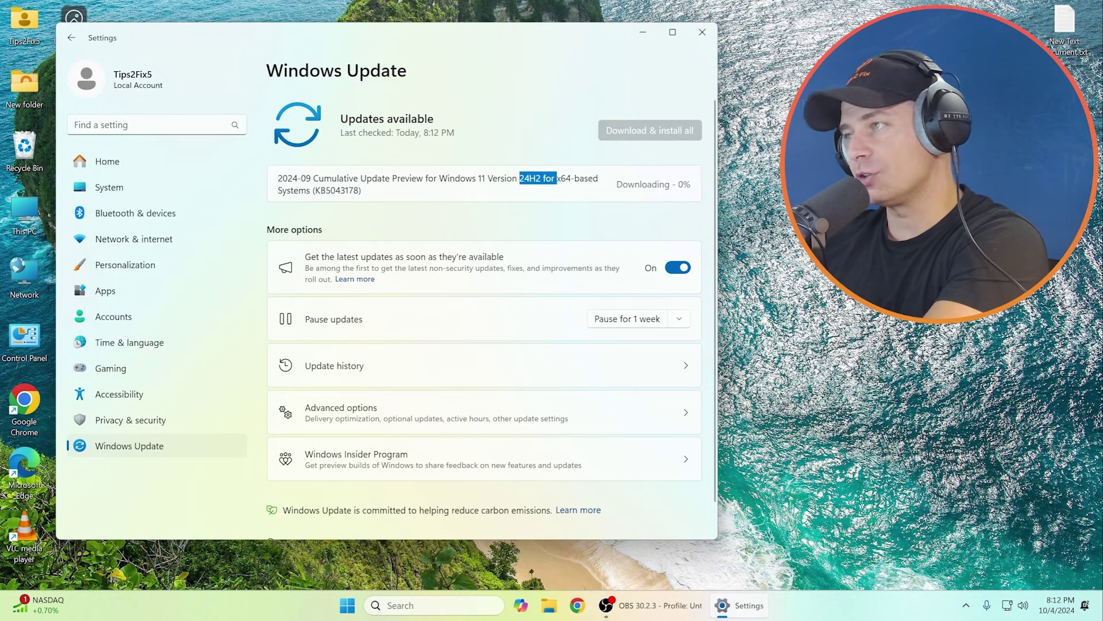
left_click(558, 216)
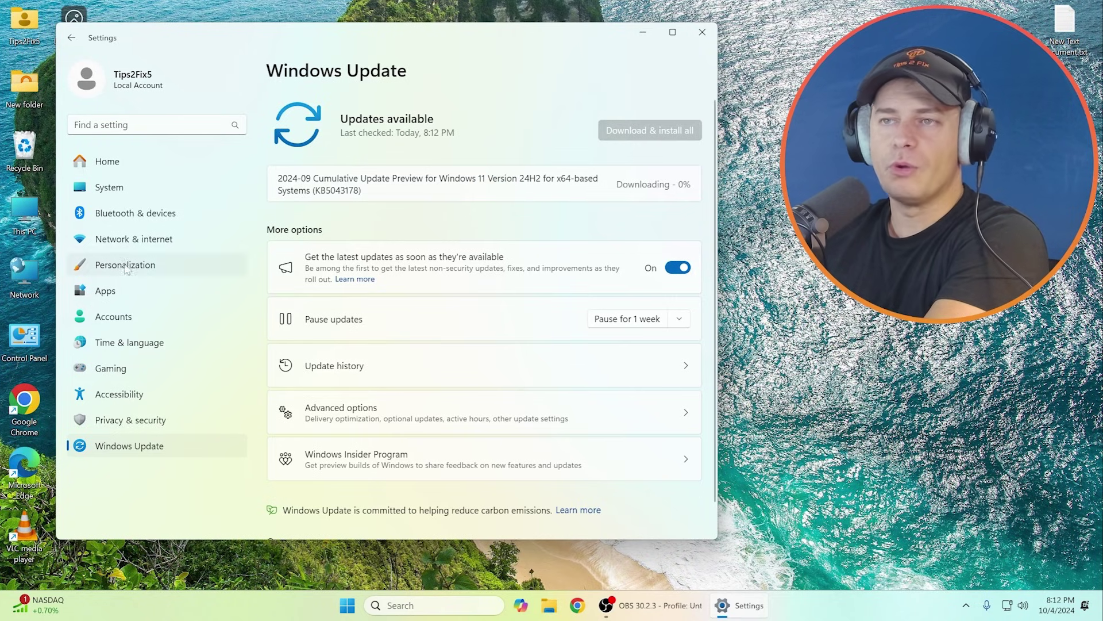
Run winver to view the Windows version and build, and minimize Settings to leave About Windows in view.
left_click(352, 606)
type("run")
key("Return")
type("wi")
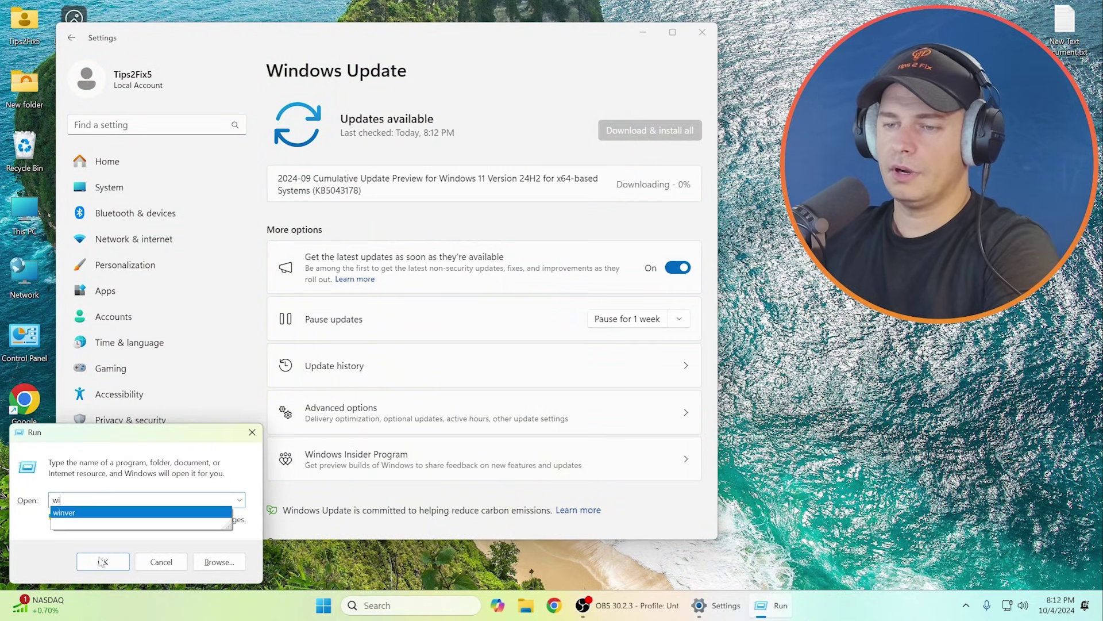
left_click(74, 520)
left_click(103, 562)
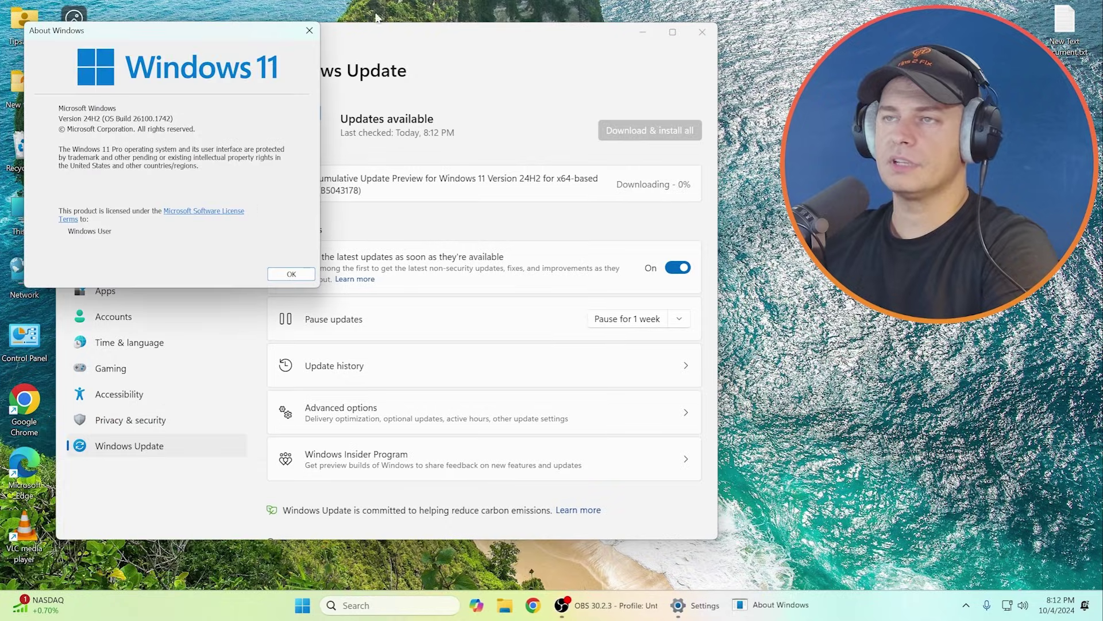
left_click(644, 26)
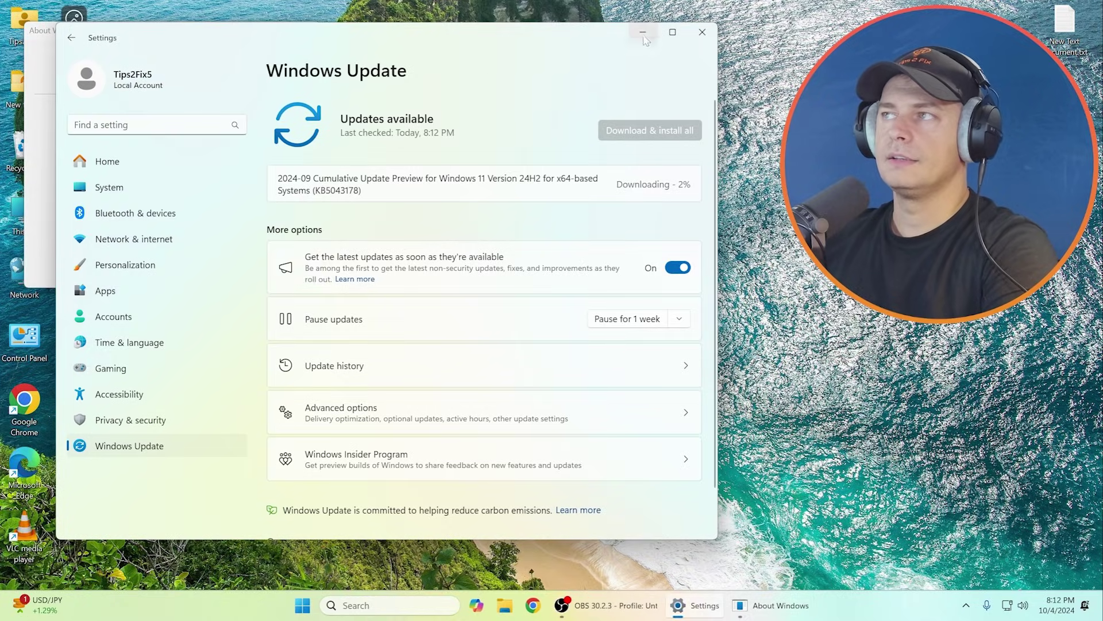
left_click(643, 33)
left_click_drag(256, 32, 304, 63)
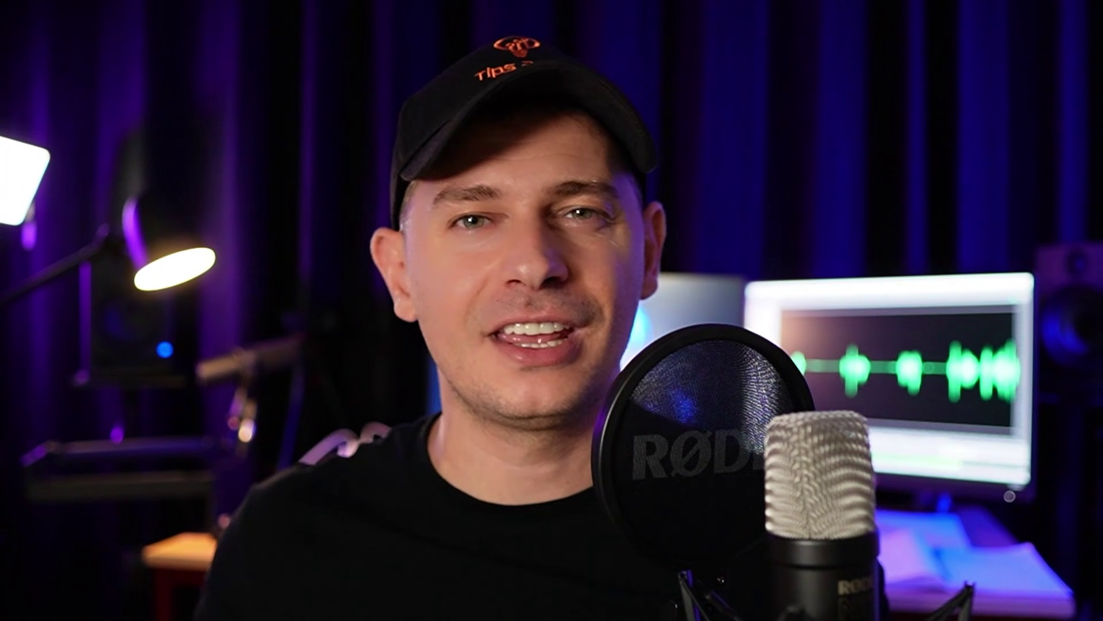